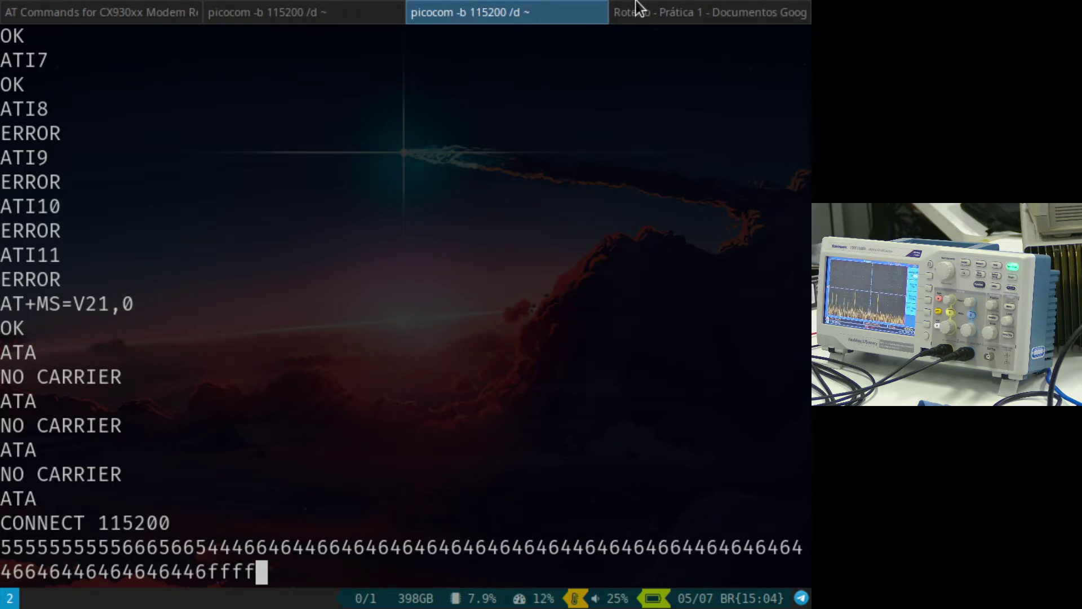
Step: Try to hang up the call by sending +++ATH0 from the first modem terminal, and highlight the received text in the second
key("super+Left")
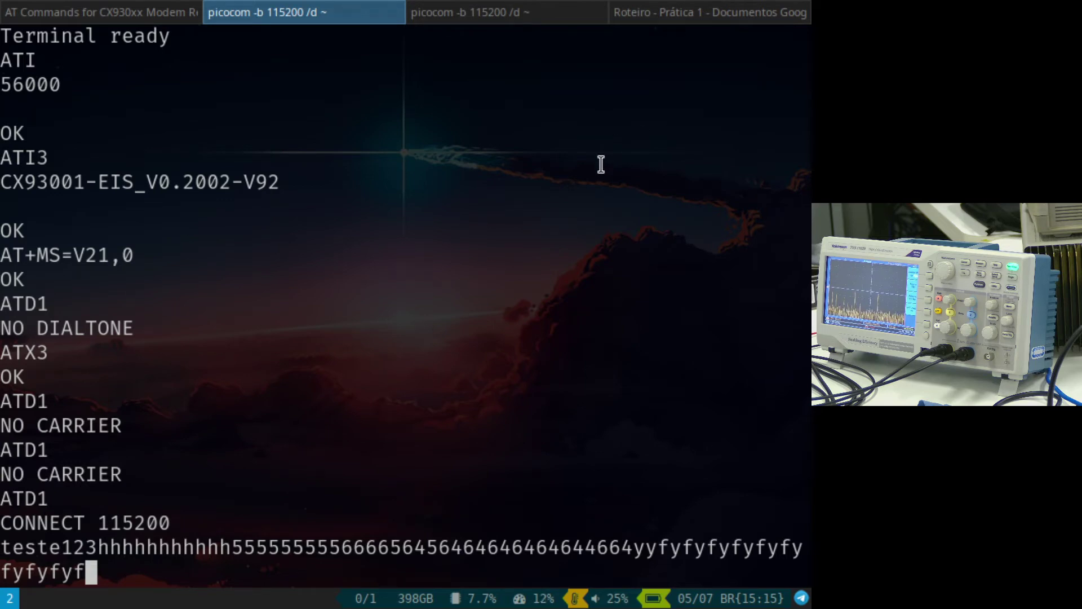
key("super+Right")
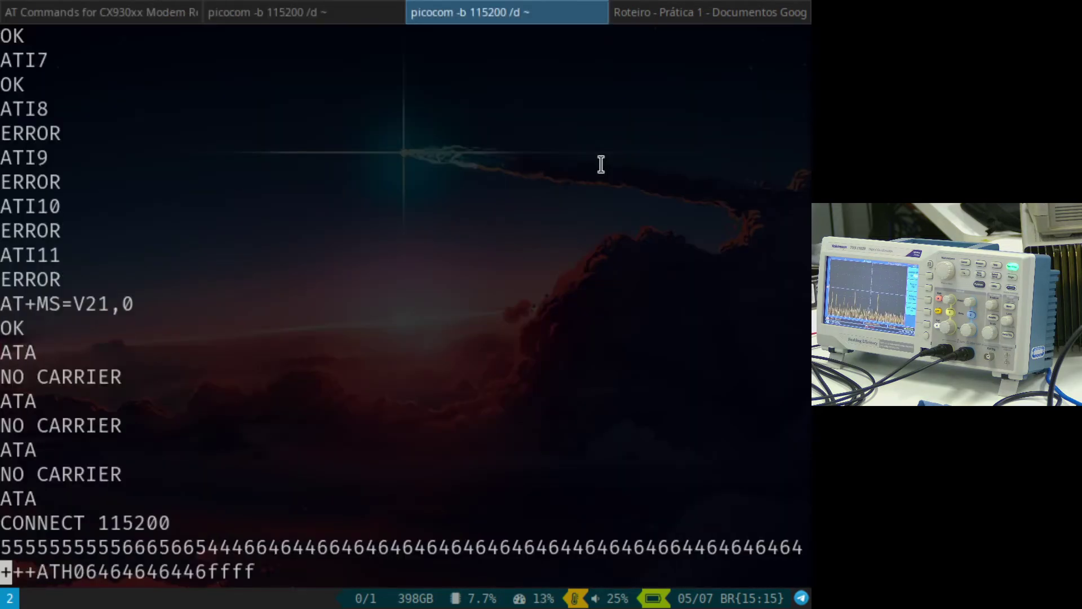
key("super+Right")
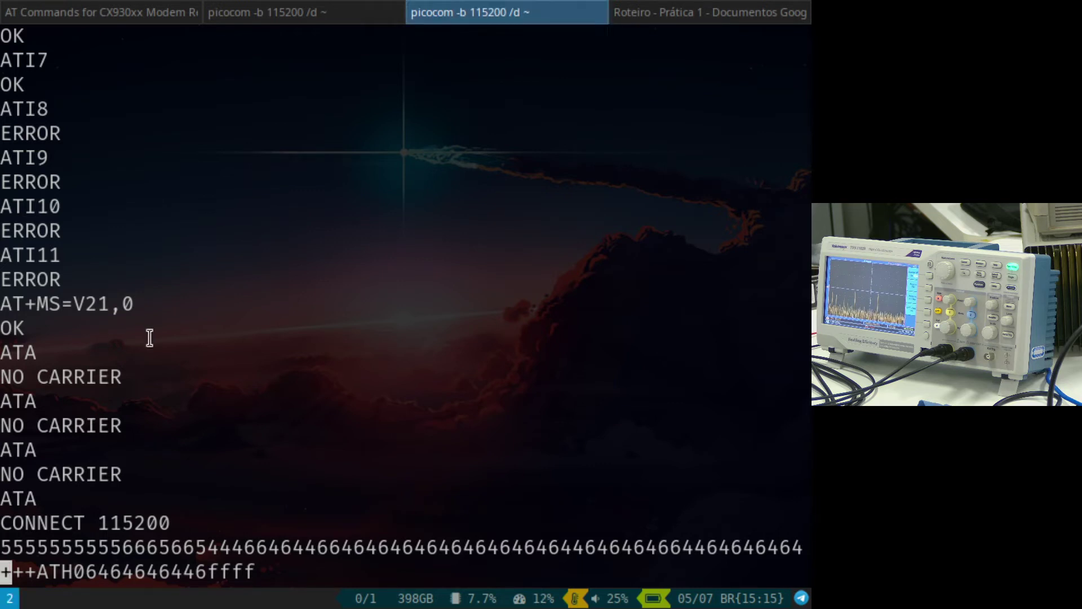
left_click_drag(85, 572, 1, 573)
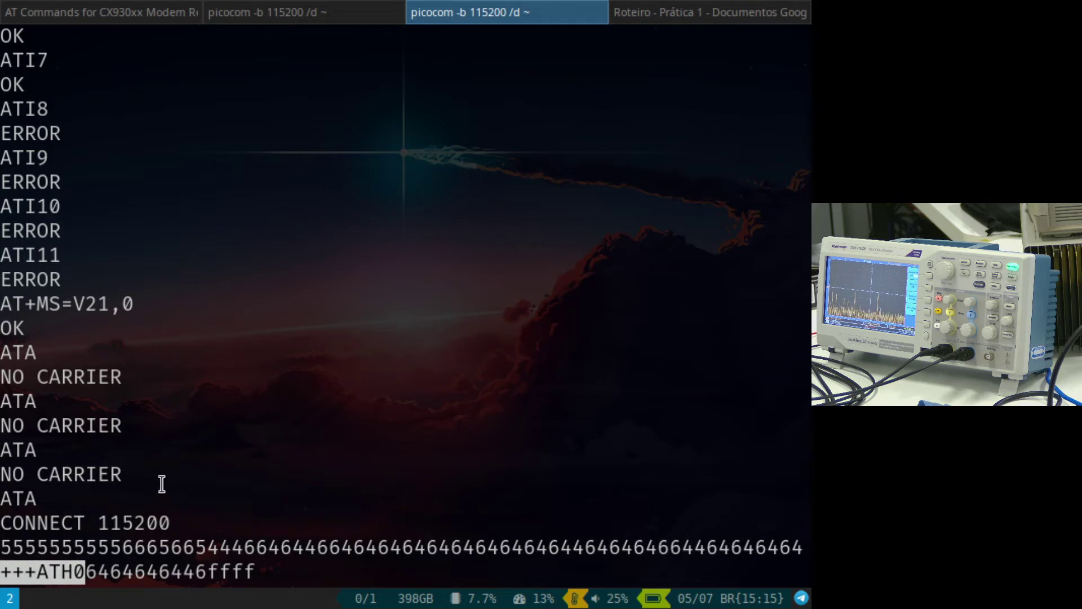
Step: Resend the +++ATH0 hang-up sequence from the first modem terminal and check what reaches the second one
key("super+Left")
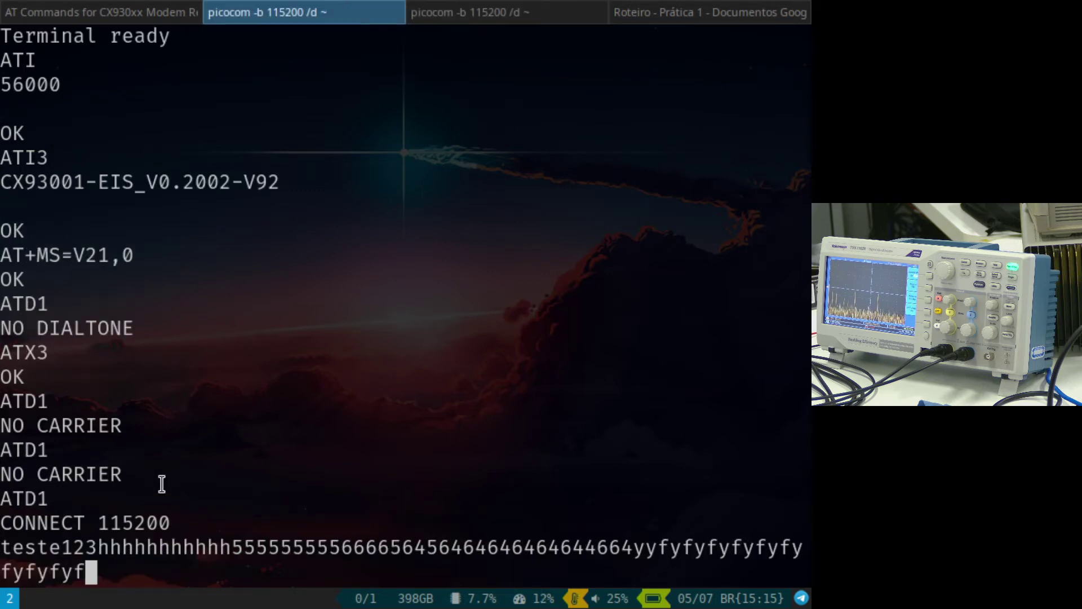
key("super+Right")
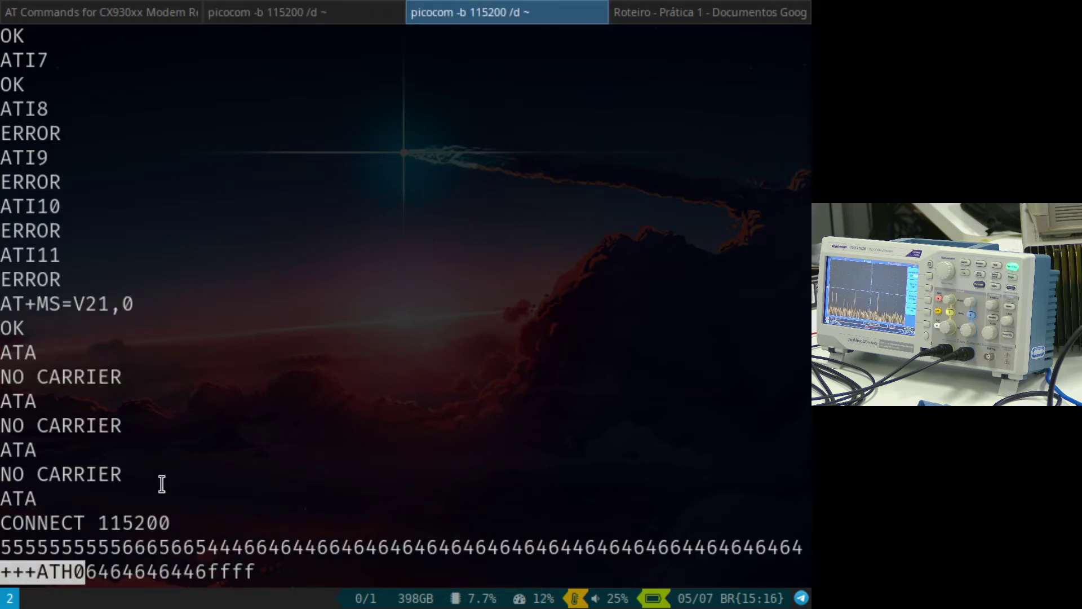
key("super+Left")
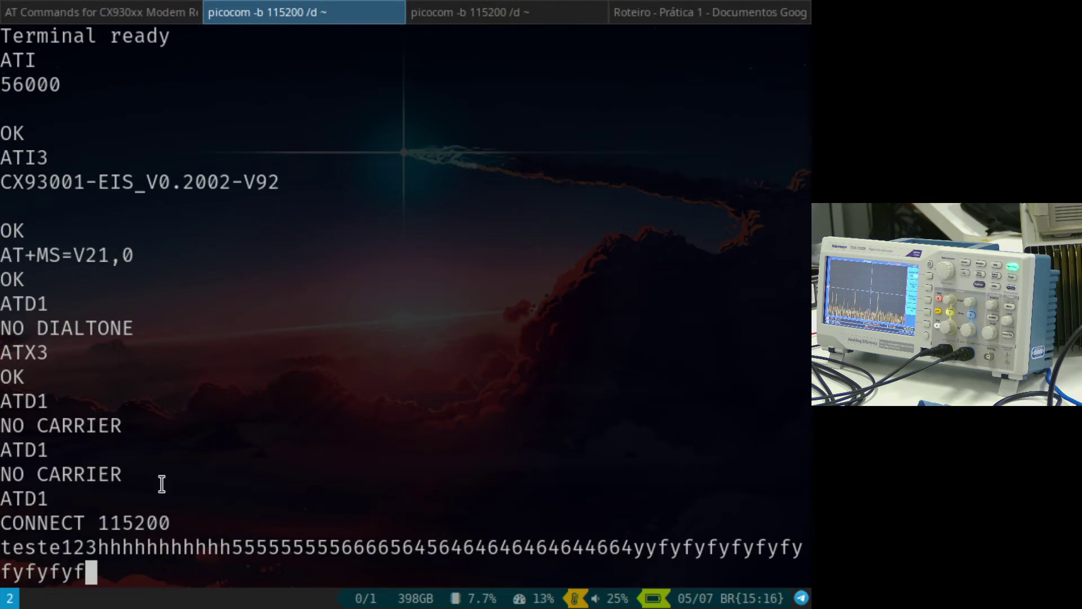
key("super+Right")
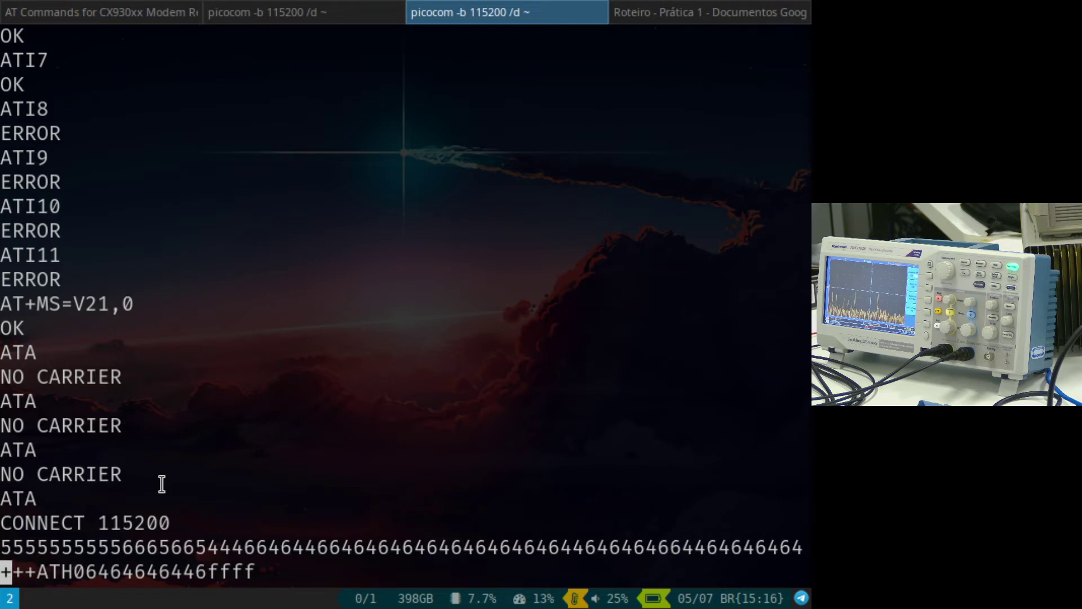
Step: Test the link by sending runs of "a" in both directions, and send +++ATH0 again from the first terminal
key("super+Left")
key("super+Right")
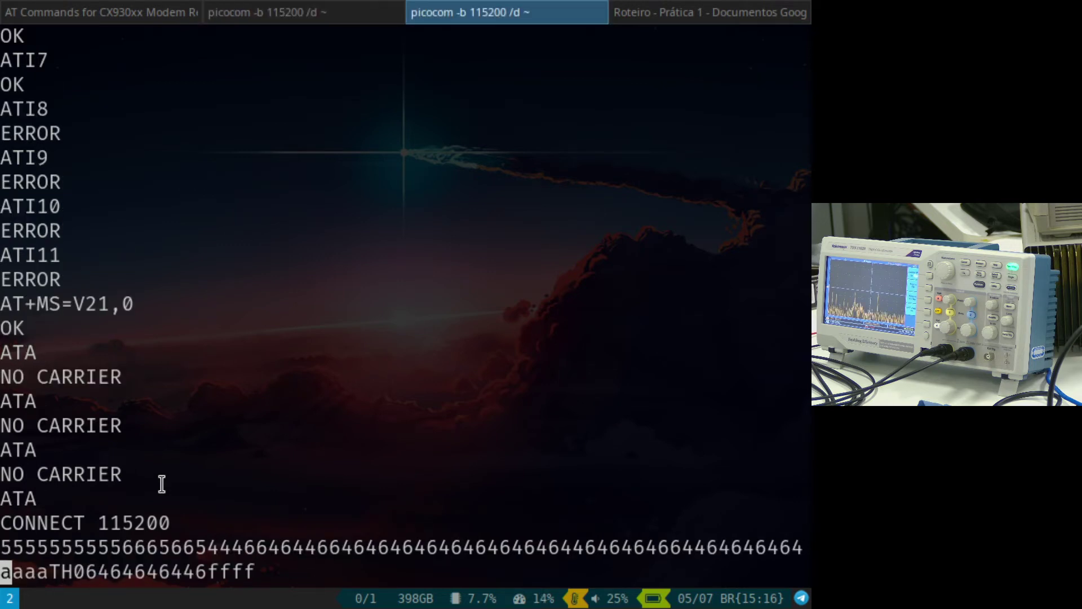
key("super+Left")
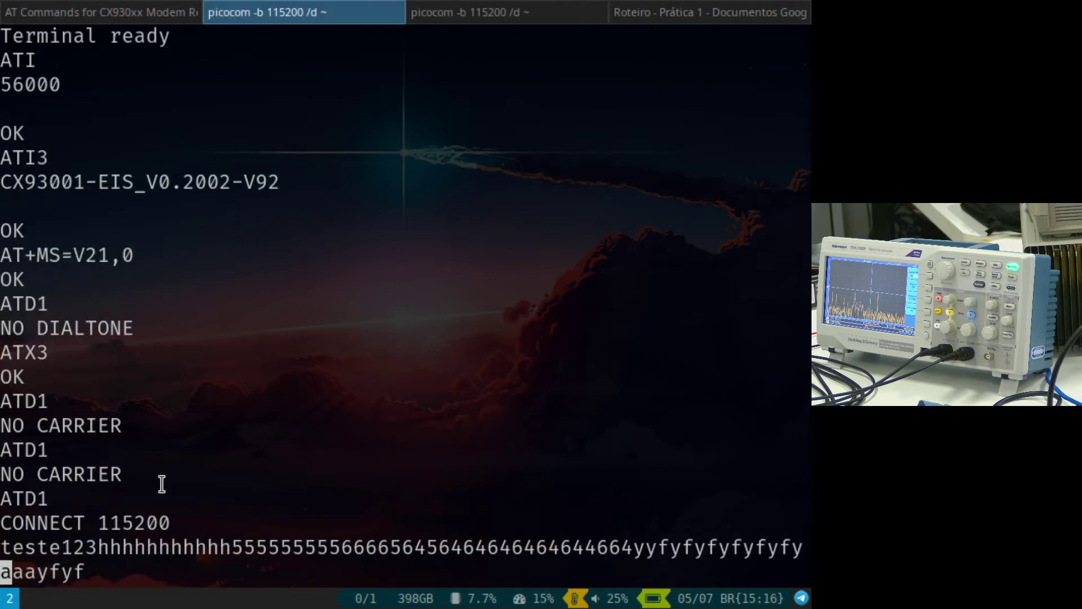
key("super+Right")
key("super+Left")
key("super+Right")
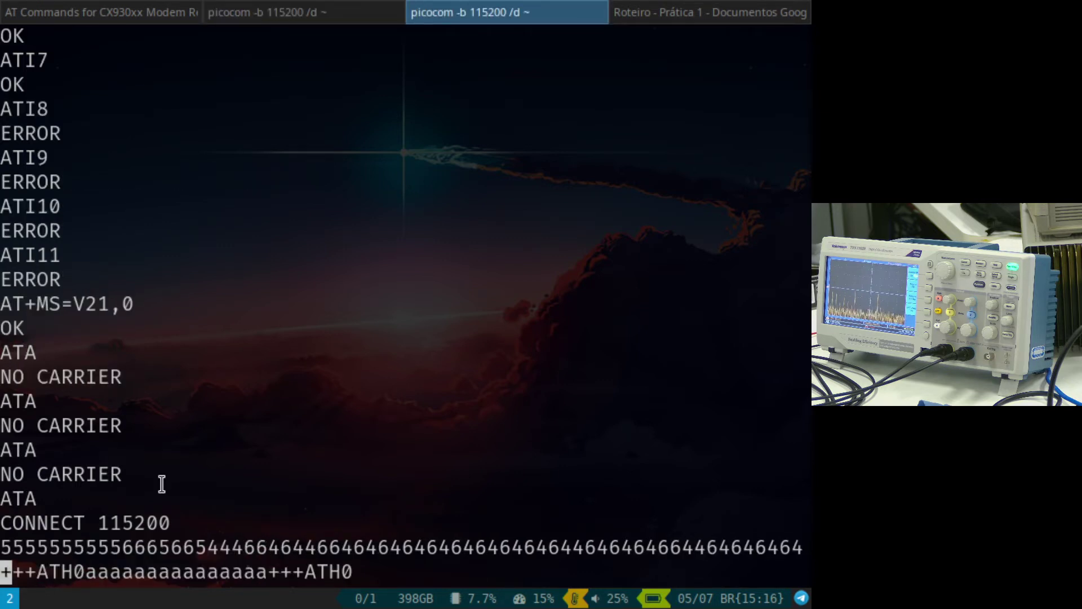
Step: Compare the two modem terminals to check whether the hang-up sequence has ended the call
key("super+Left")
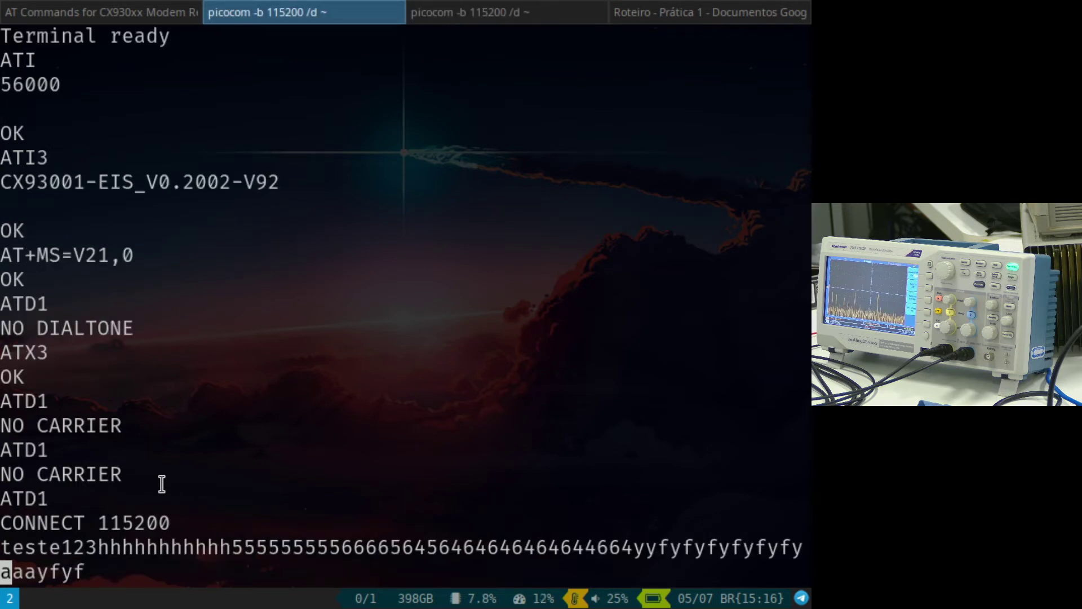
key("super+Right")
key("super+Right")
key("super+Left")
key("super+Right")
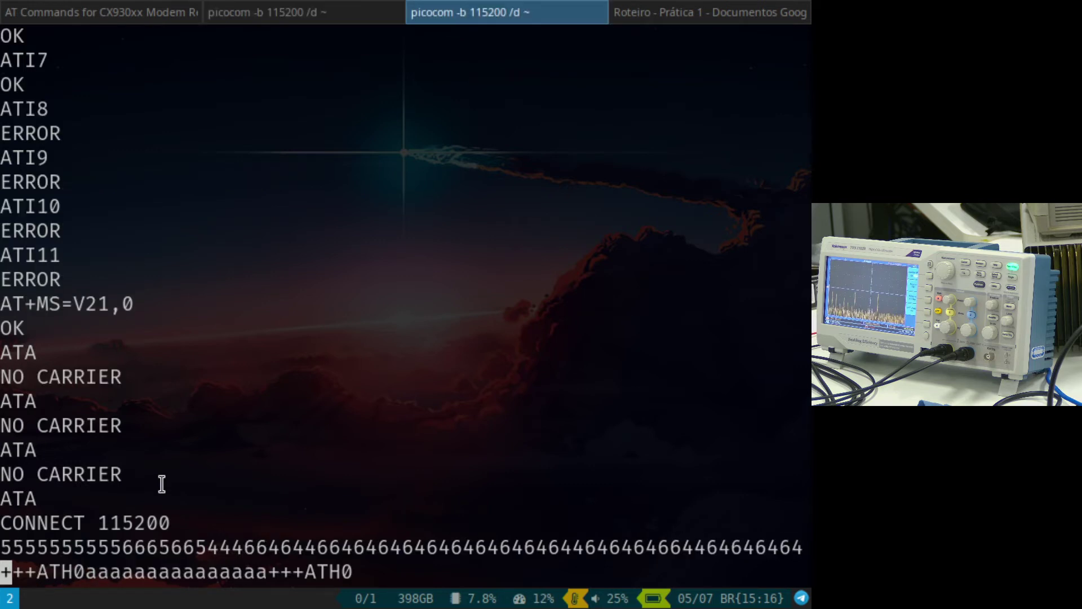
key("super+Left")
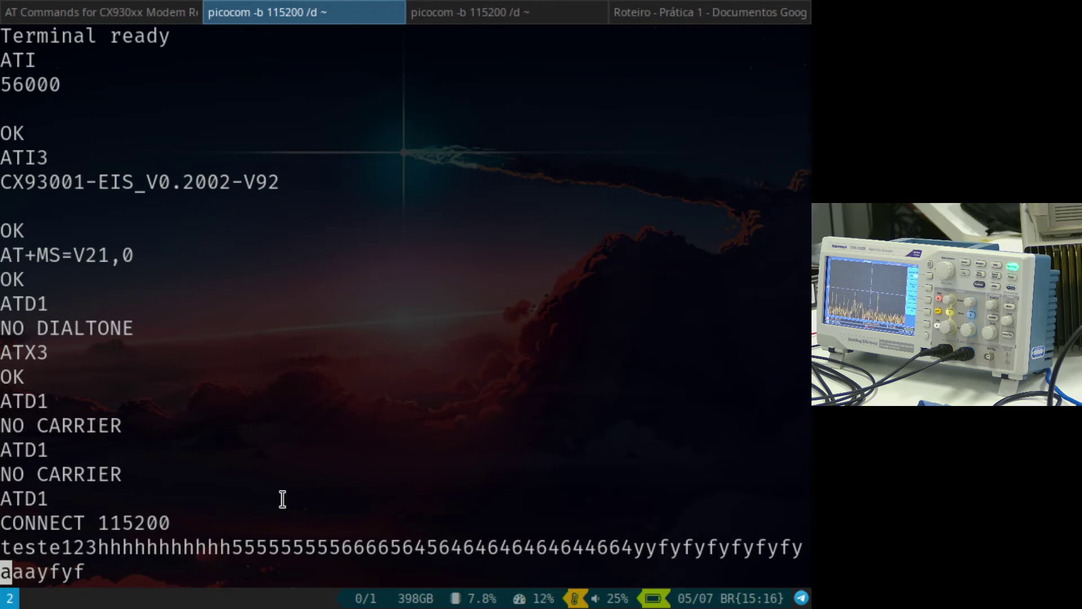
key("ctrl+Page_Down")
key("super+Right")
key("super+Left")
key("super+Left")
key("super+Right")
key("super+Left")
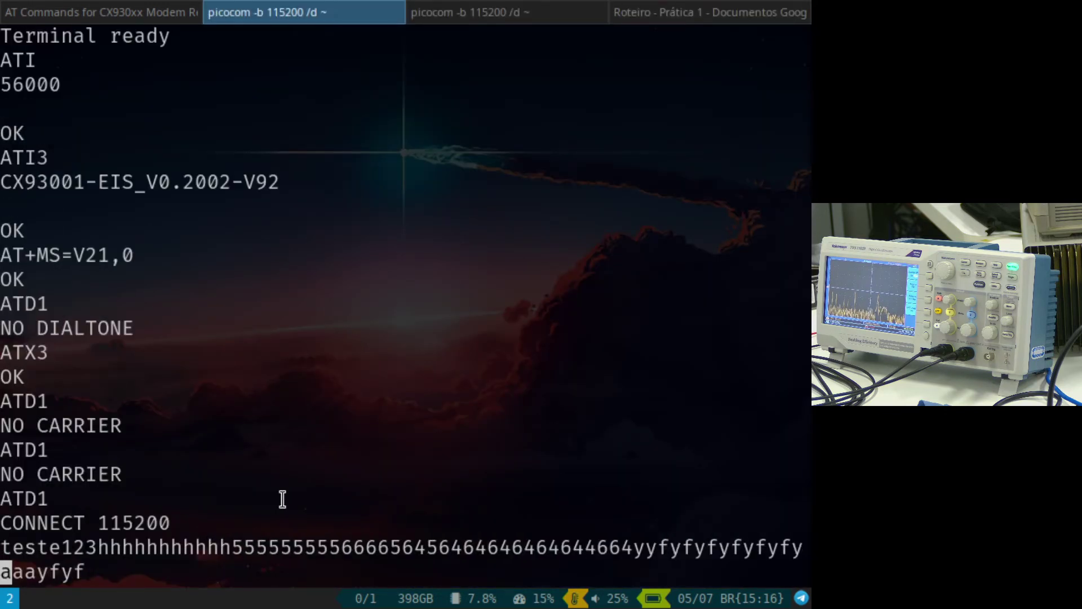
key("super+Right")
key("super+Left")
key("super+Right")
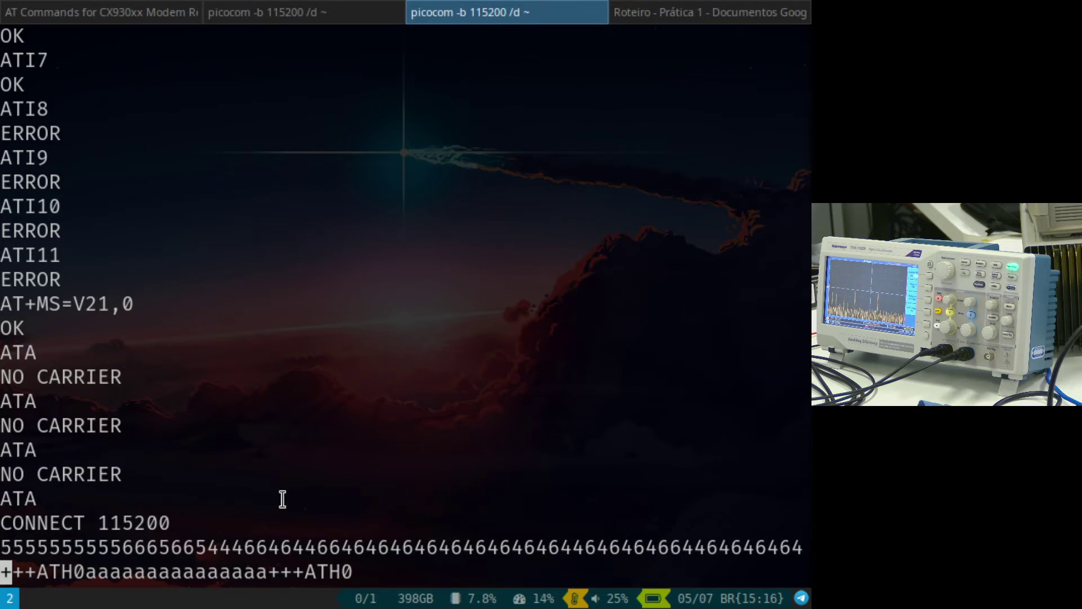
key("super+Left")
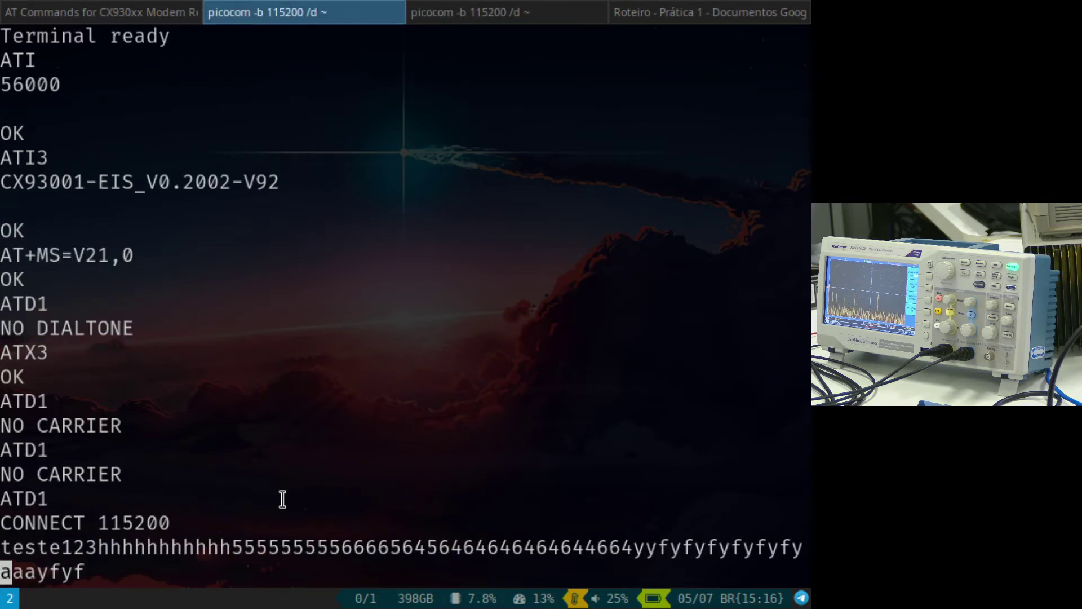
Step: Consult the CX930xx AT command manual in the browser and recheck the call status in both modem terminals
key("super+Left")
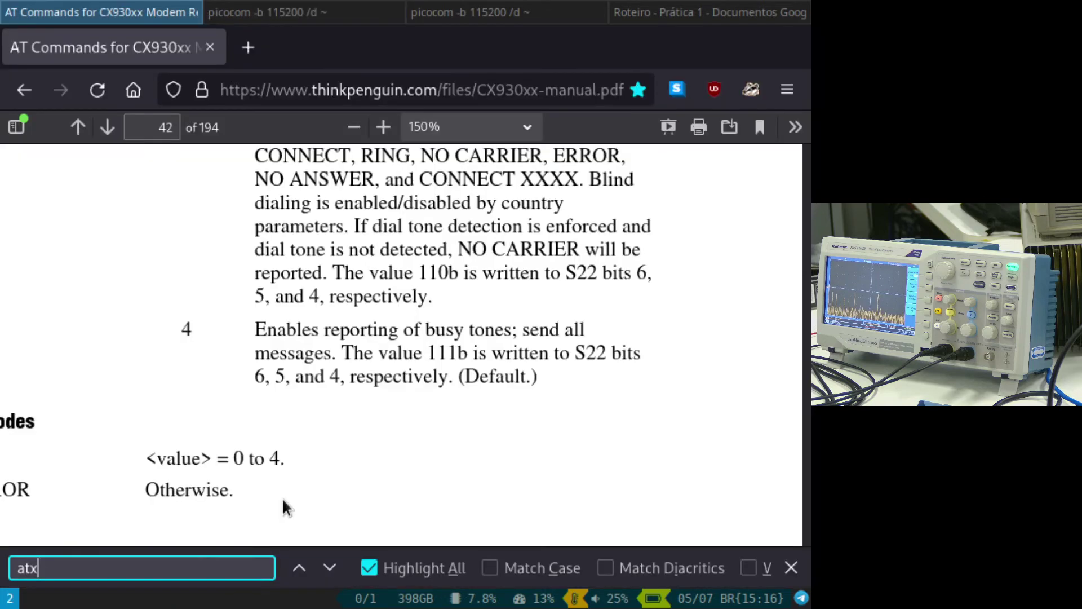
key("super+Right")
key("super+Right")
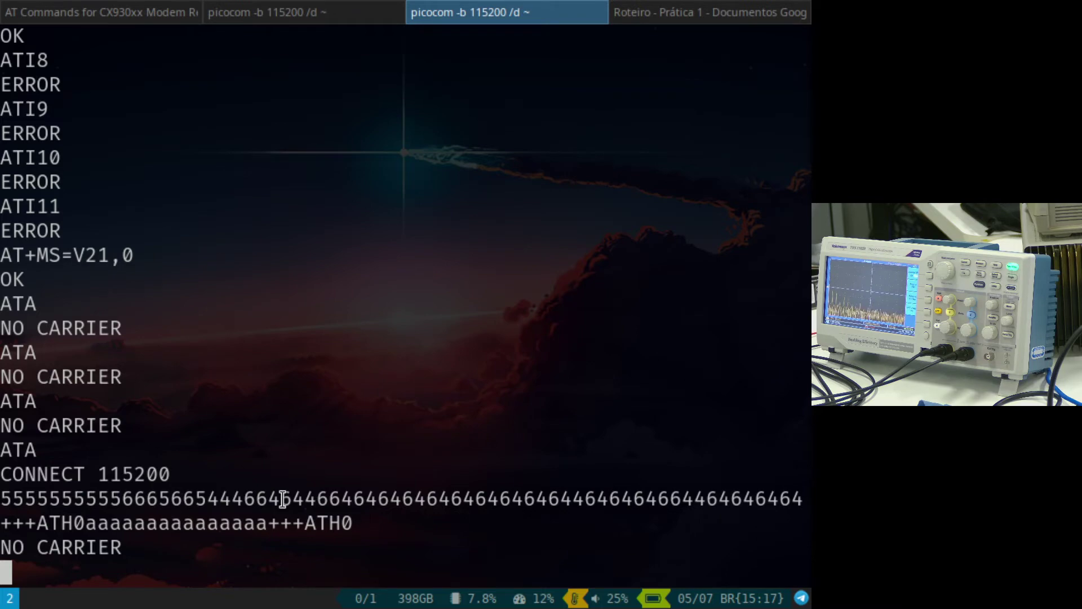
key("super+Left")
key("super+Right")
key("super+Left")
key("super+Right")
key("super+Right")
key("super+Left")
key("super+Left")
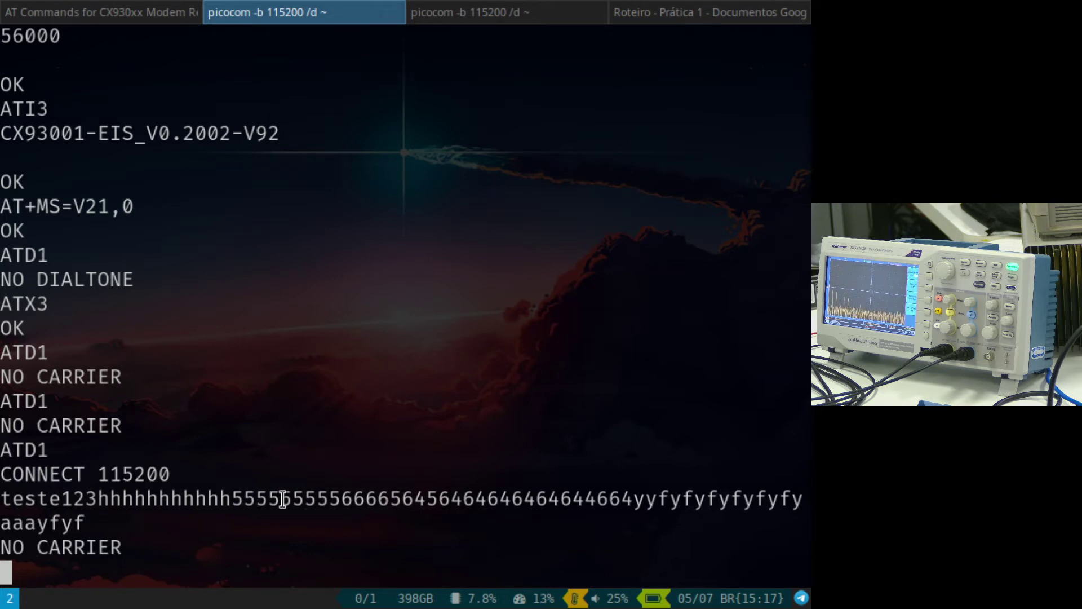
Step: Place a new call with ATD1 in the first modem terminal and answer it with ATA in the second
type("ATD1")
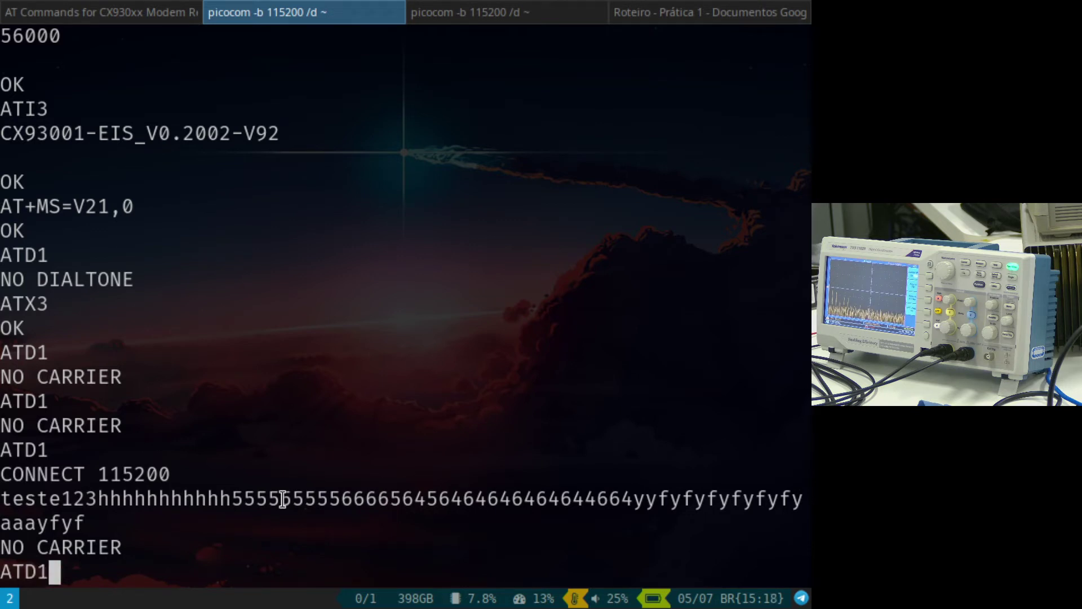
key("ctrl+shift+t")
key("ctrl+d")
key("Return")
key("ctrl+Page_Down")
type("ATA")
key("Return")
key("ctrl+Page_Up")
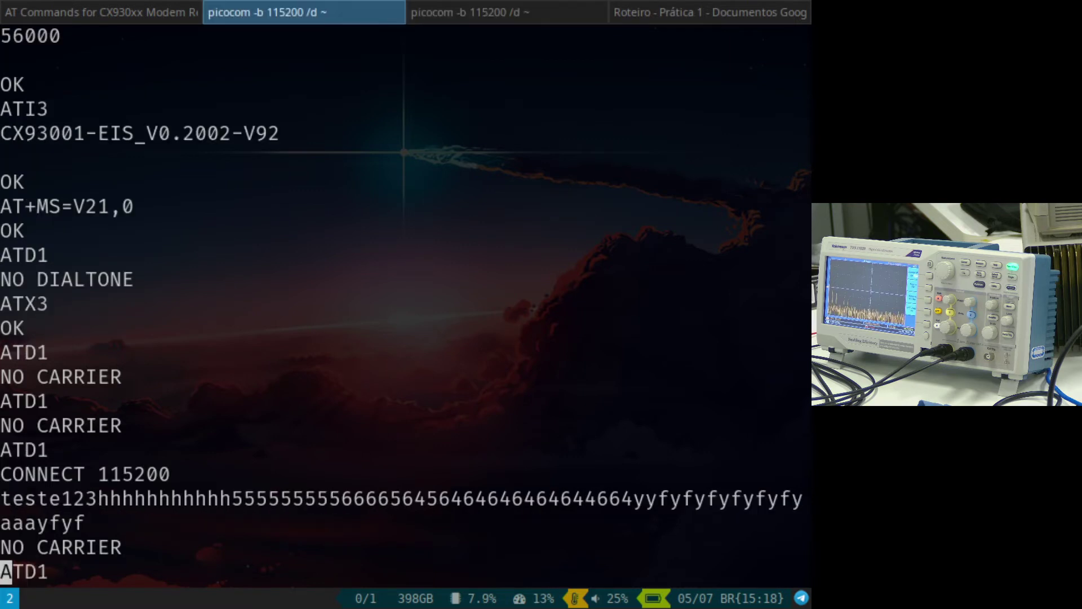
Step: Check both terminals for the connection and send the test text "lol" from the first modem to the second
key("ctrl+Page_Down")
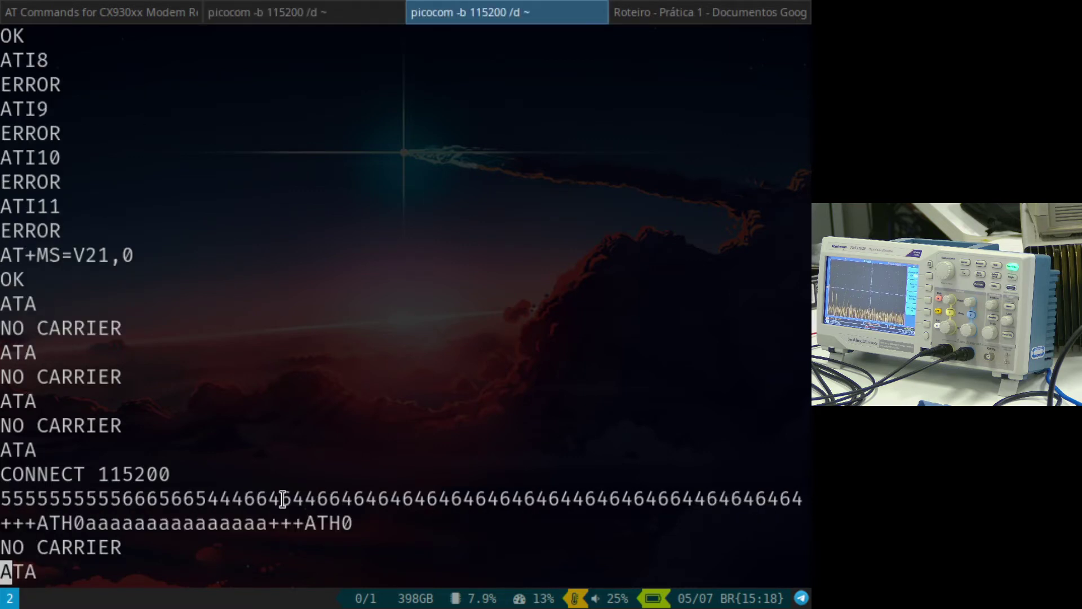
key("ctrl+Page_Up")
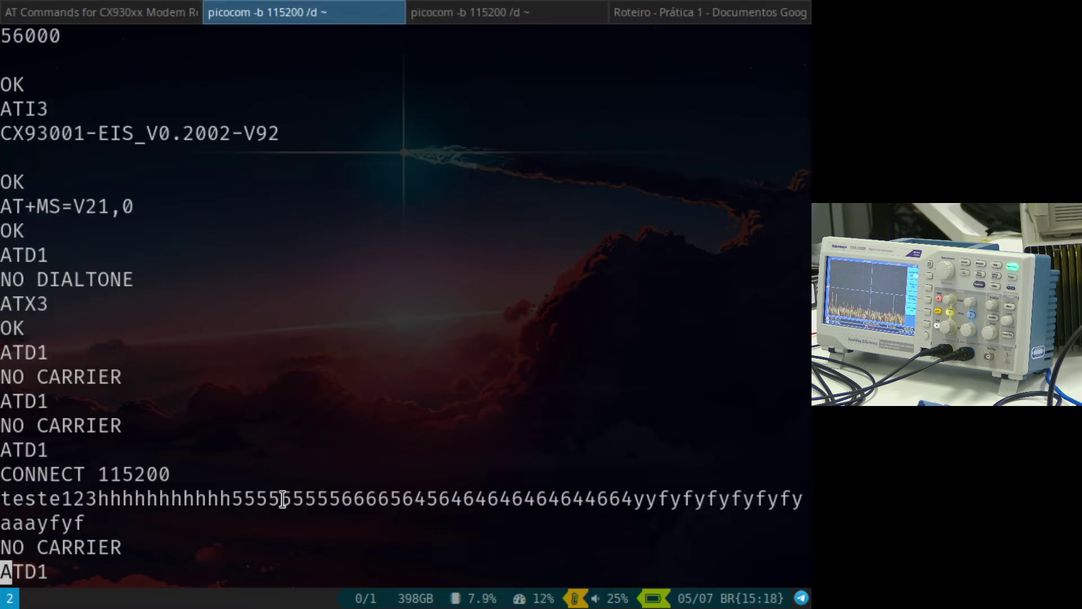
key("ctrl+Page_Down")
key("ctrl+Page_Up")
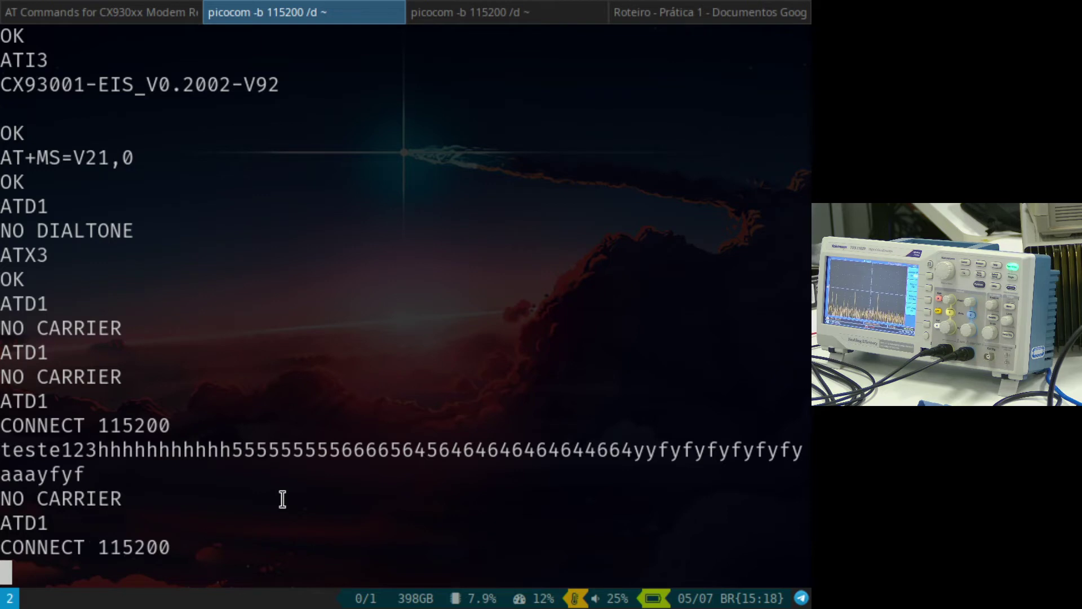
key("ctrl+Page_Down")
key("ctrl+Page_Up")
key("ctrl+Page_Down")
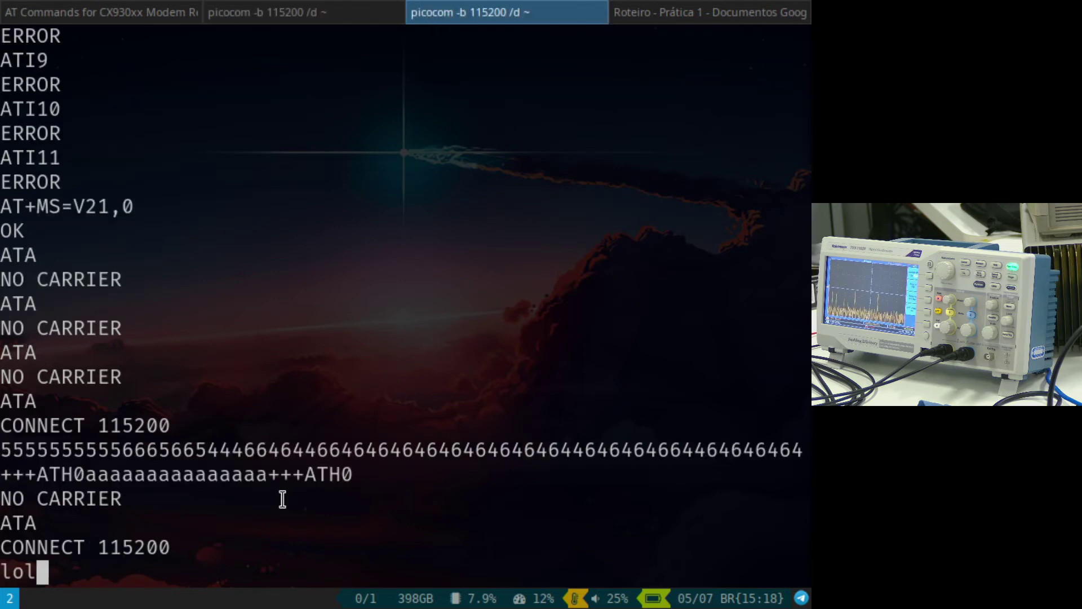
Step: Try to end the new call by sending +++ATH0 from the first terminal, checking the second for the text
key("ctrl+Page_Up")
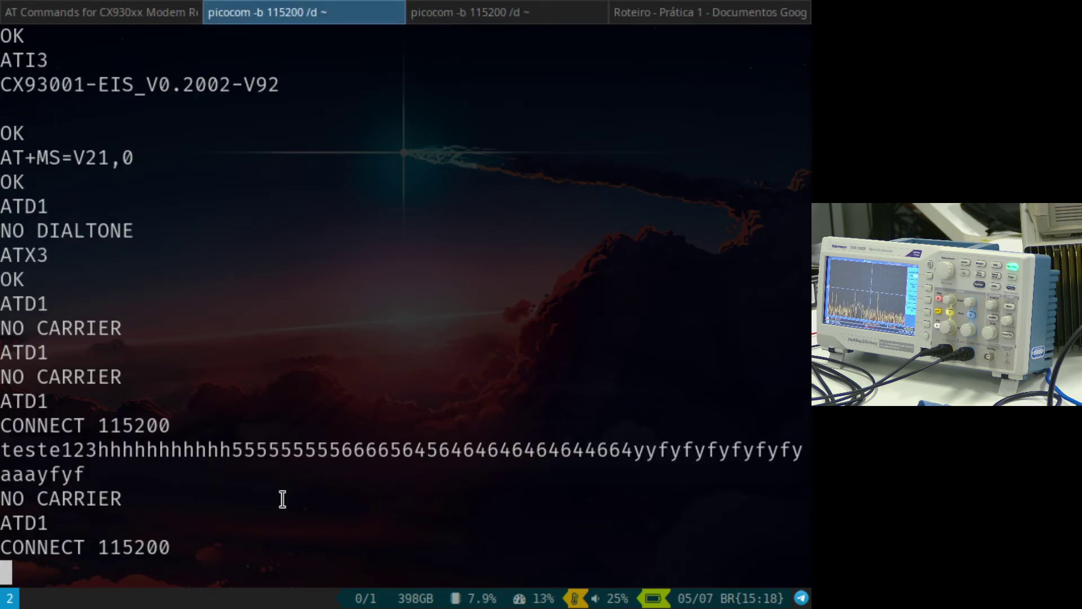
key("ctrl+Page_Down")
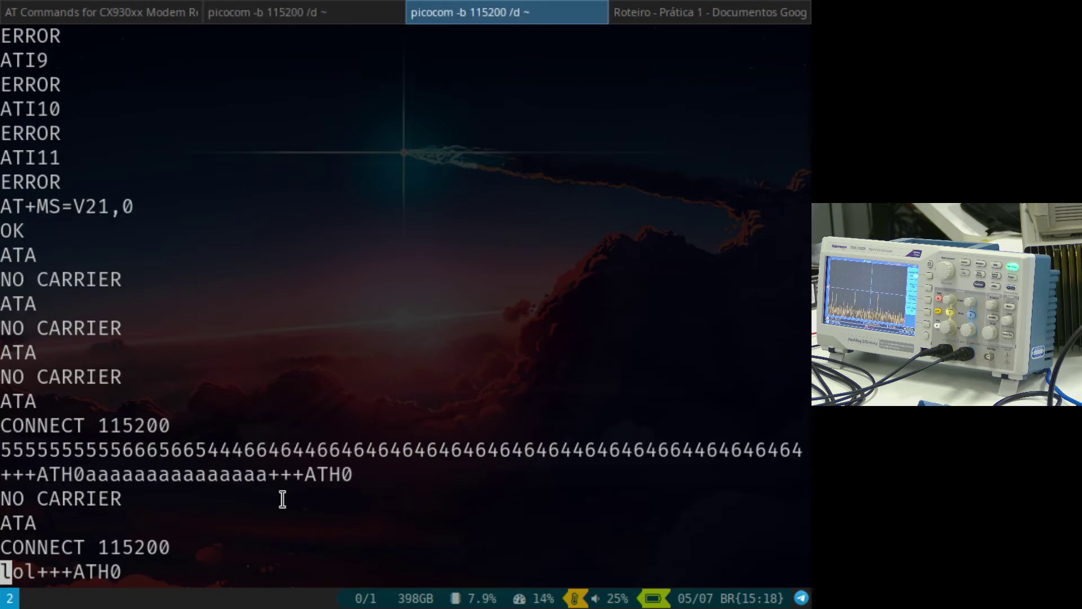
key("ctrl+Page_Up")
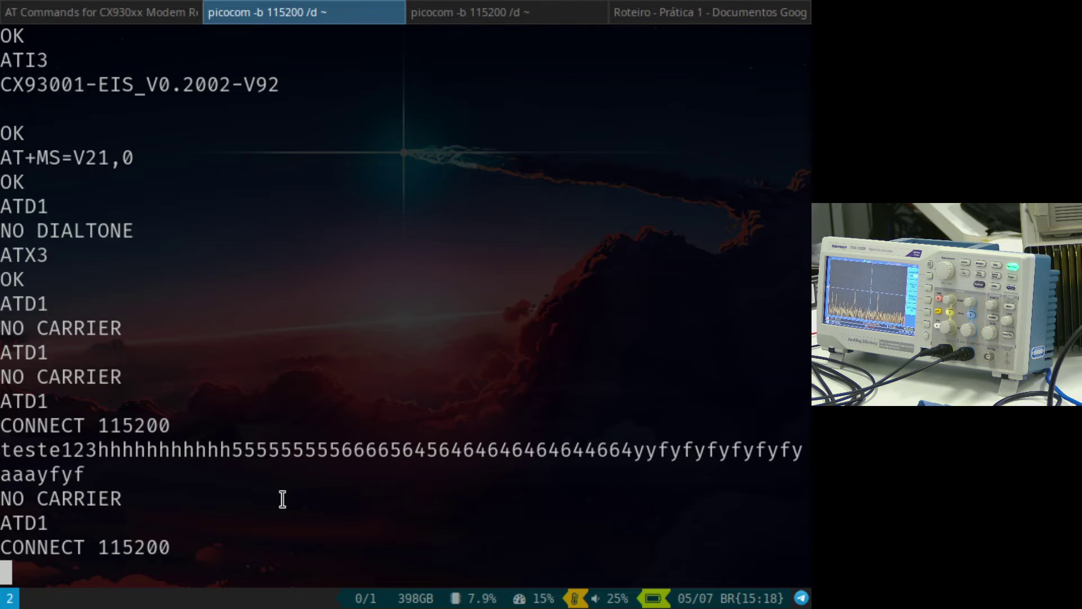
key("ctrl+Page_Down")
Step: Escape the first modem to command mode with +++ alone and query it with ATI1
key("ctrl+Page_Up")
key("ctrl+Page_Down")
key("ctrl+Page_Up")
type("ATI1")
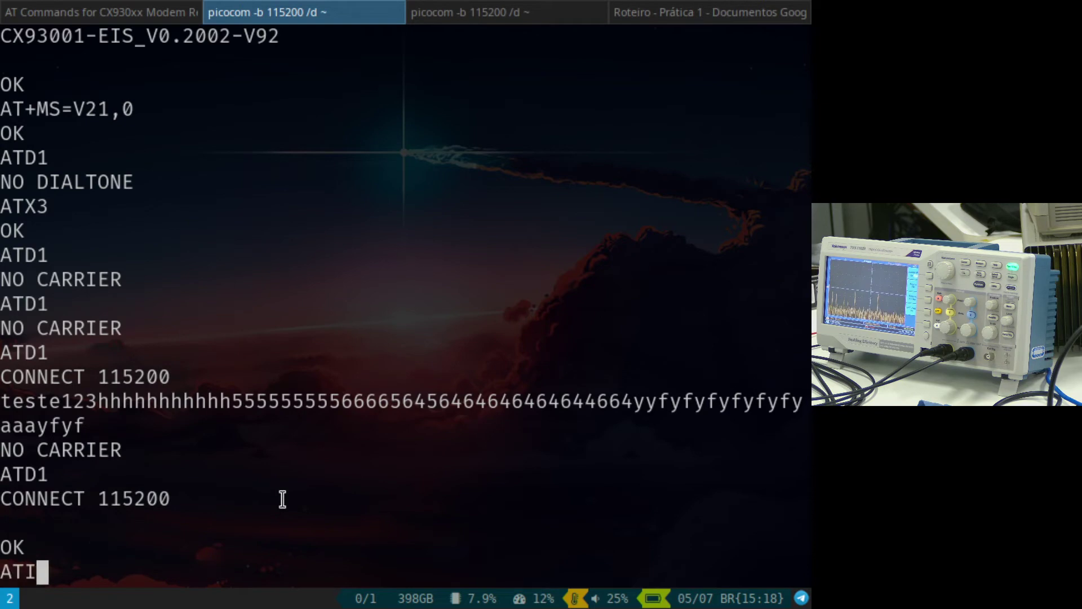
key("Return")
Step: Check the second terminal's call state and hang up the first modem with ATH0
key("ctrl+Page_Down")
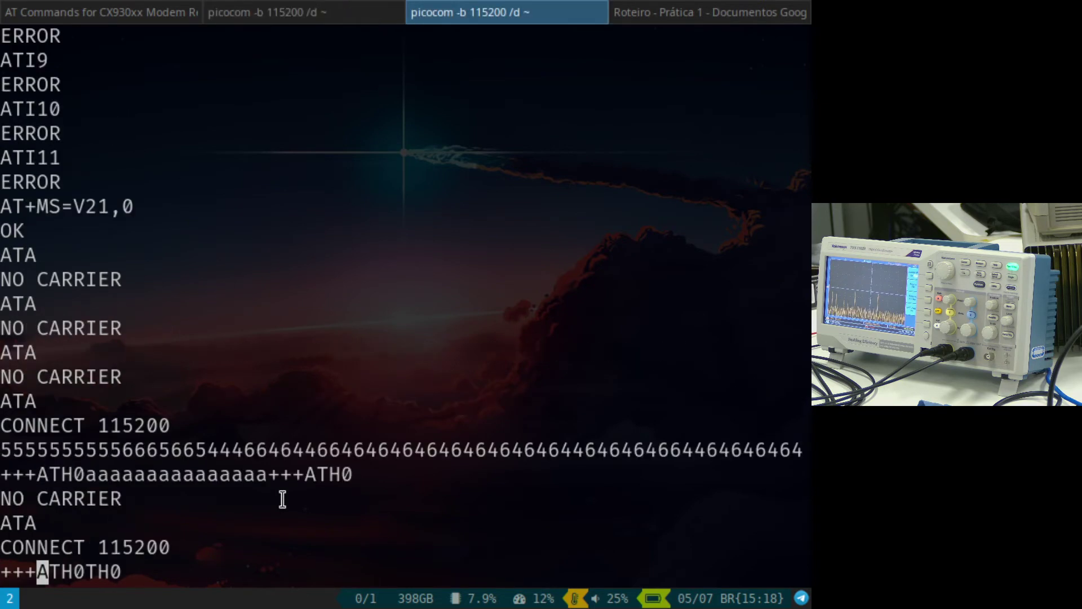
key("ctrl+Page_Up")
key("ctrl+Page_Down")
key("ctrl+Page_Up")
key("ctrl+Page_Down")
key("ctrl+Page_Up")
key("ctrl+Page_Down")
key("ctrl+Page_Up")
type("ATH0")
key("Return")
Step: Check both modem terminals to see whether the call has been released after the hang-up command
key("ctrl+Page_Down")
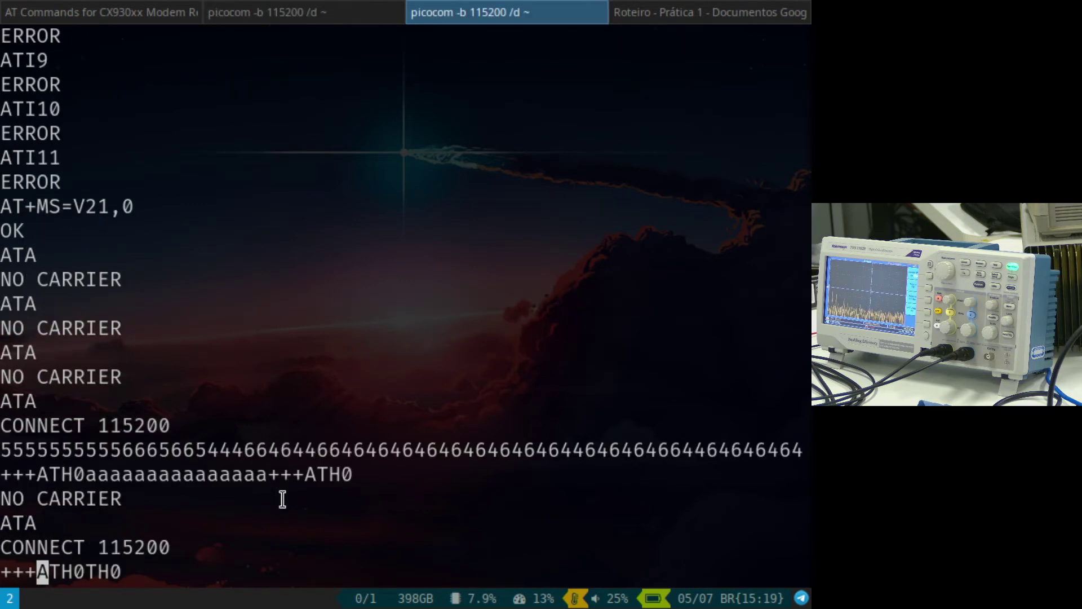
key("ctrl+Page_Up")
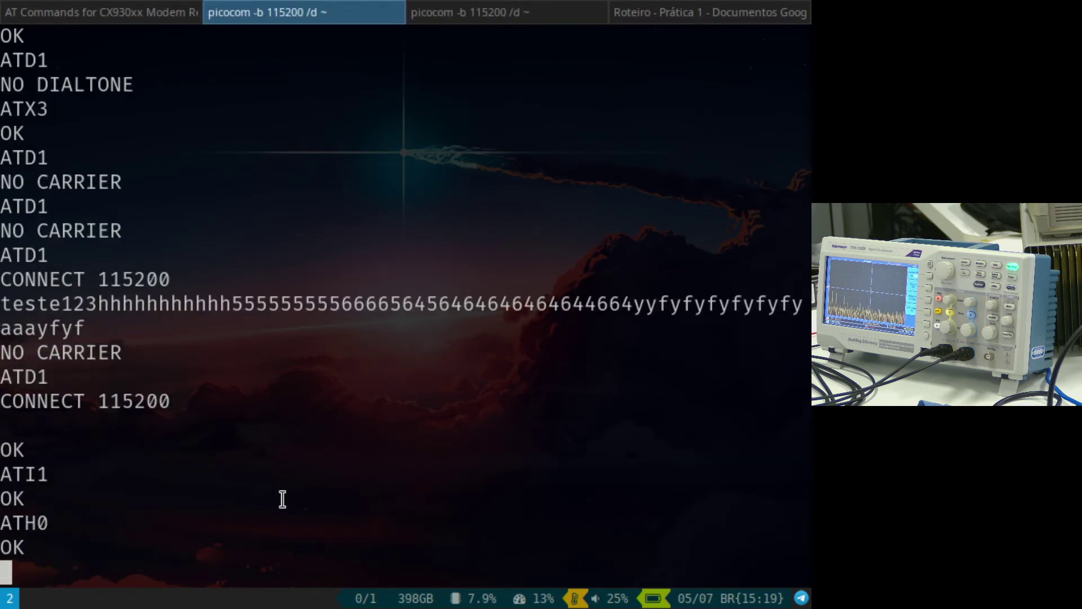
key("ctrl+Page_Down")
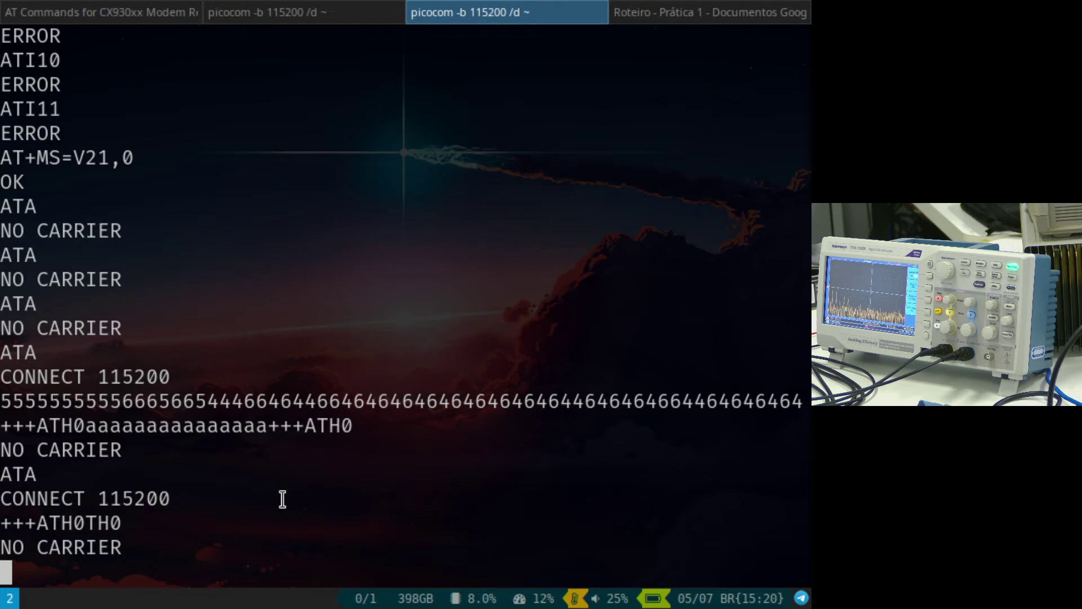
key("ctrl+Page_Up")
key("ctrl+Page_Down")
key("ctrl+Page_Up")
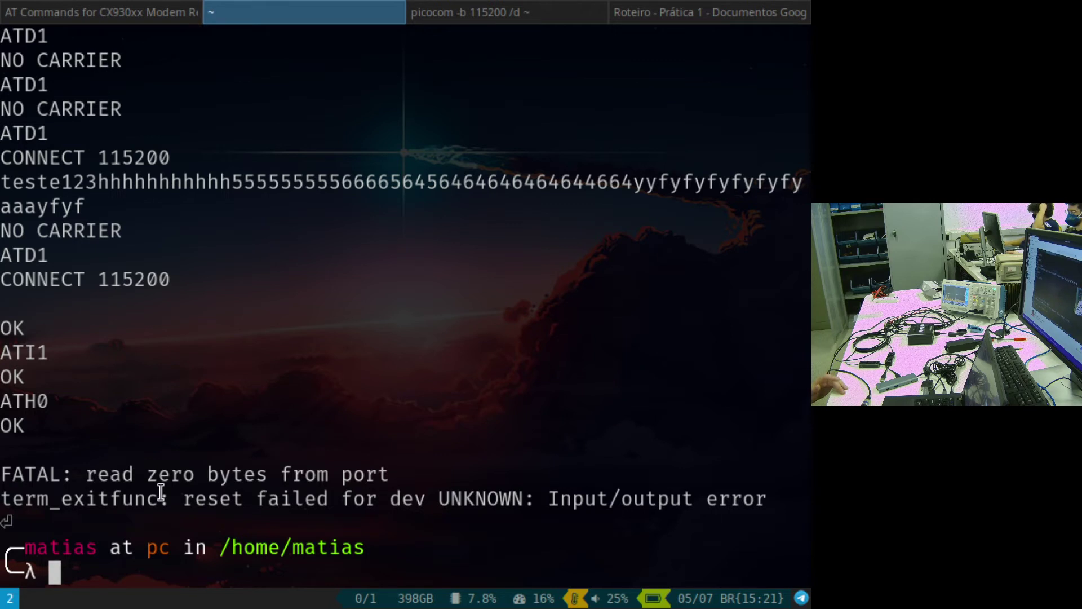
key("Up")
key("Down")
key("Up")
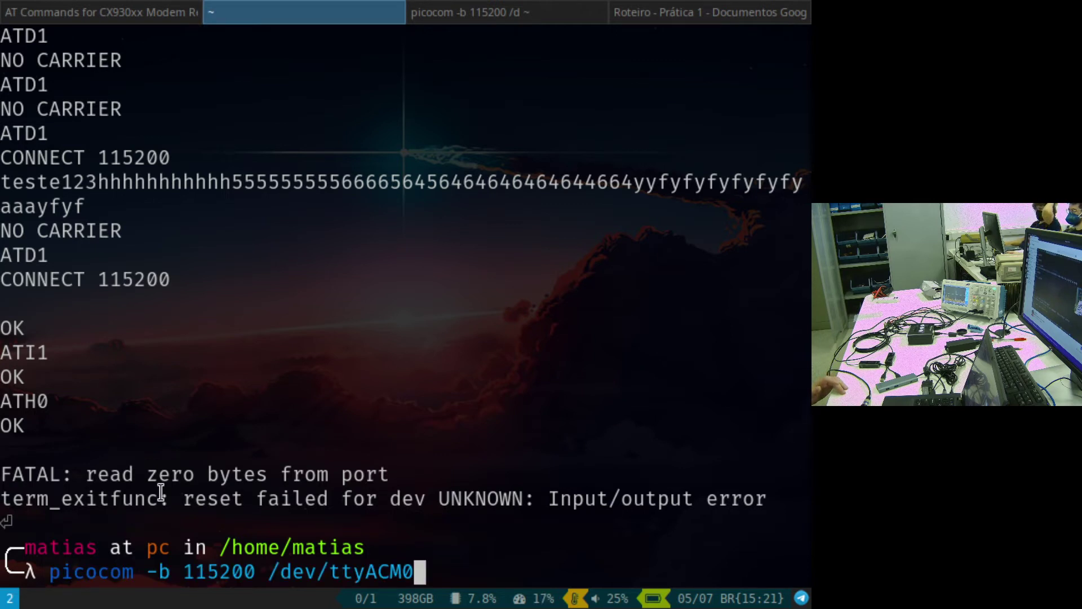
key("Down")
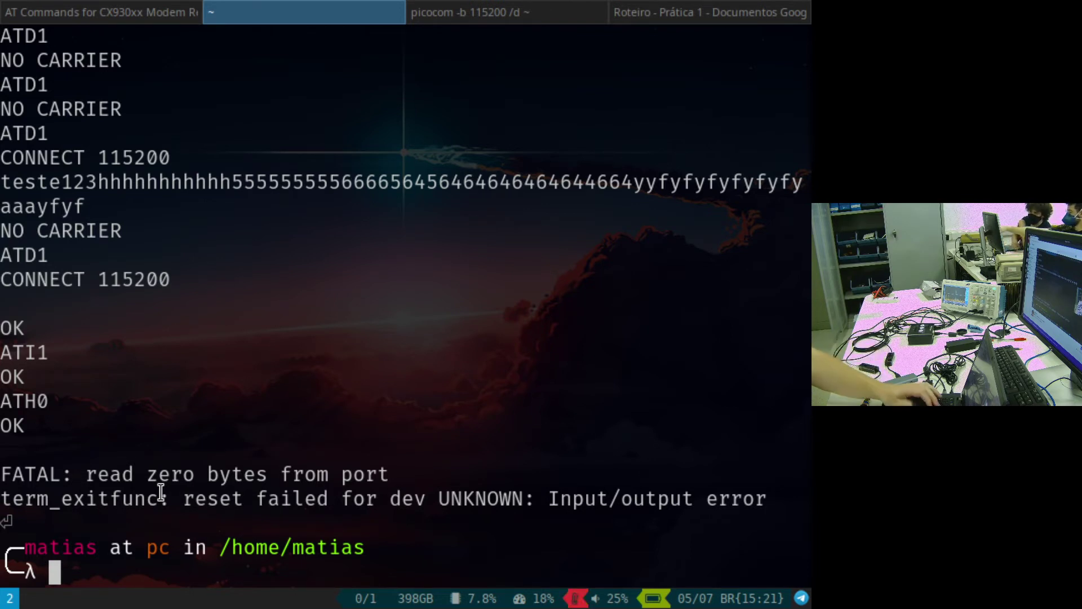
Step: Query the second modem with ATI1 in its picocom terminal
key("super+Right")
type("AITI")
key("BackSpace")
key("BackSpace")
key("BackSpace")
key("BackSpace")
type("ATI1")
key("Return")
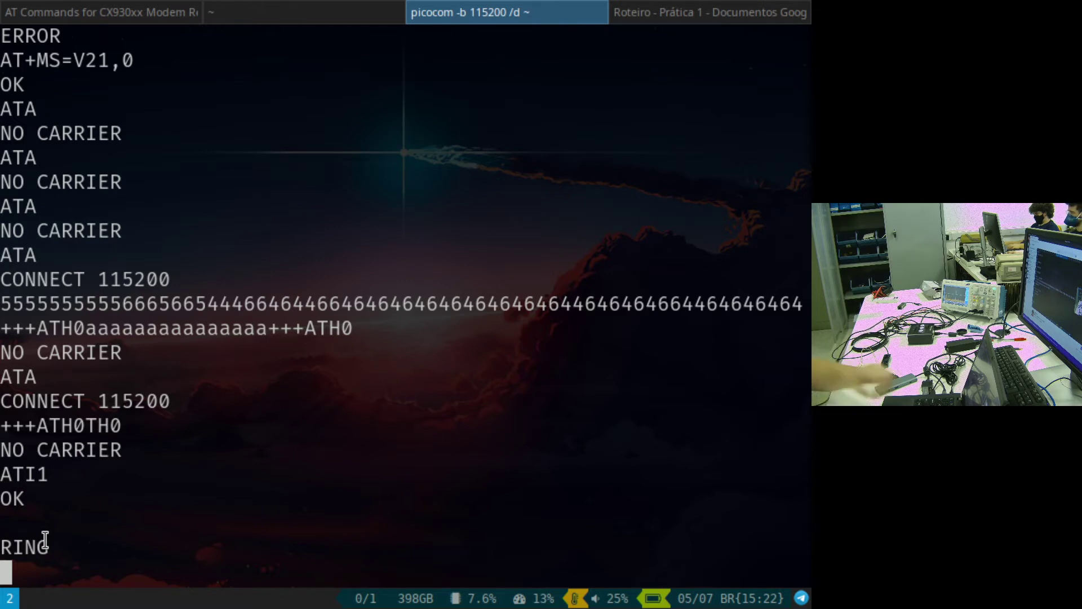
Step: Clear the first terminal's screen and check the second modem's terminal for incoming call activity
key("super+Left")
key("super+Right")
key("super+Left")
key("ctrl+l")
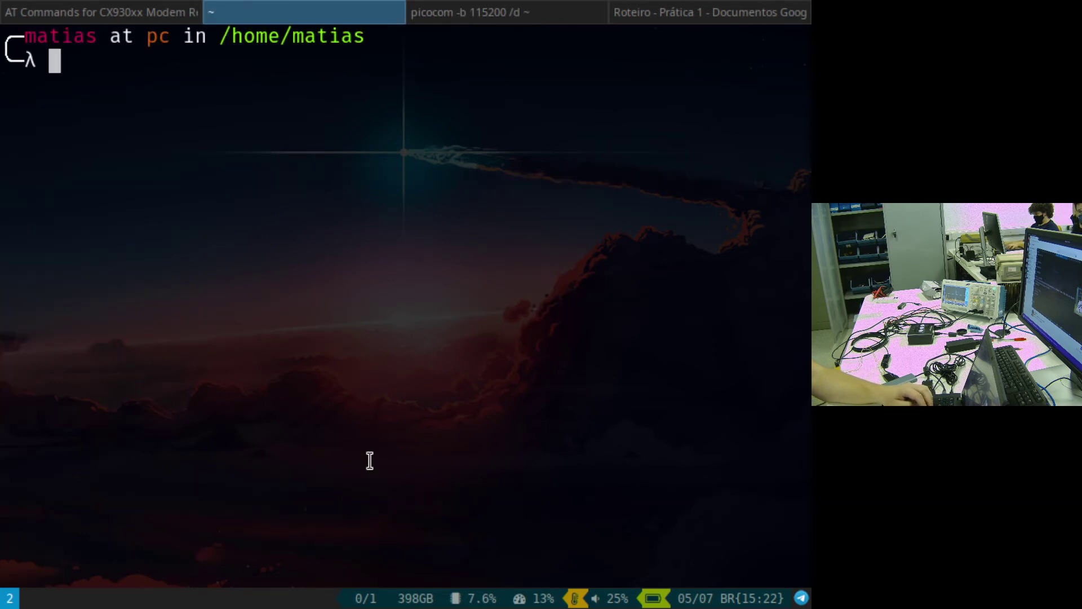
key("super+Right")
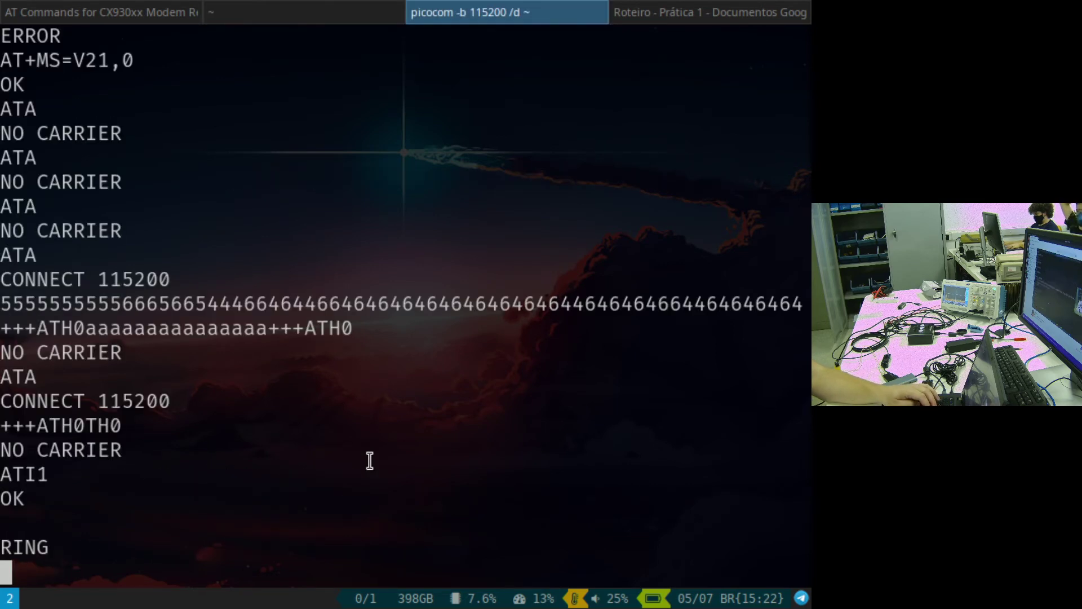
key("super+Left")
key("super+Right")
key("super+Left")
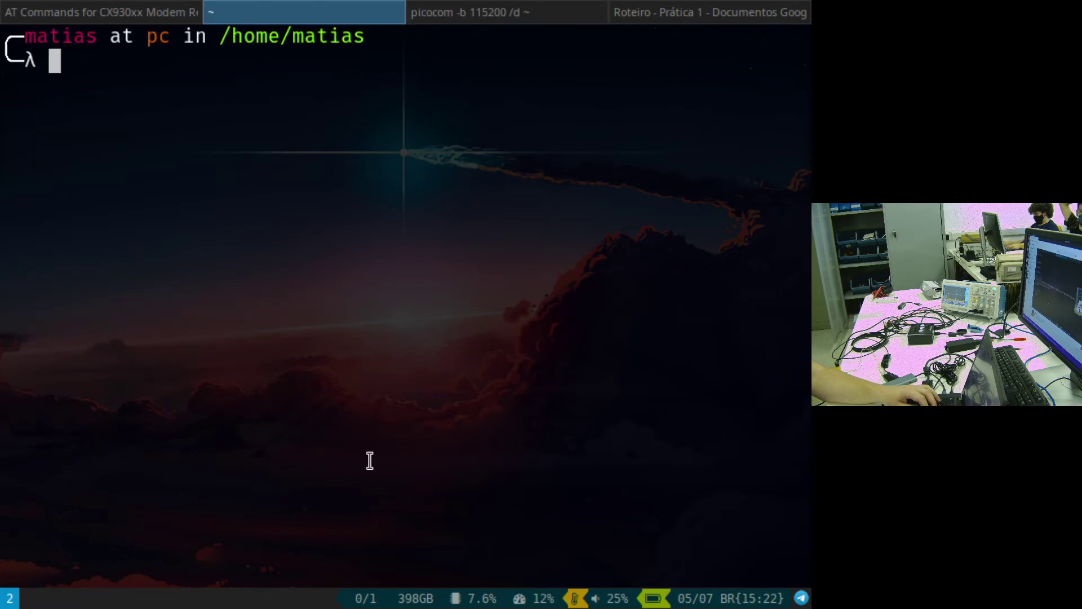
Step: Launch Audacity by searching for audaci in the application launcher
key("super+d")
type("a")
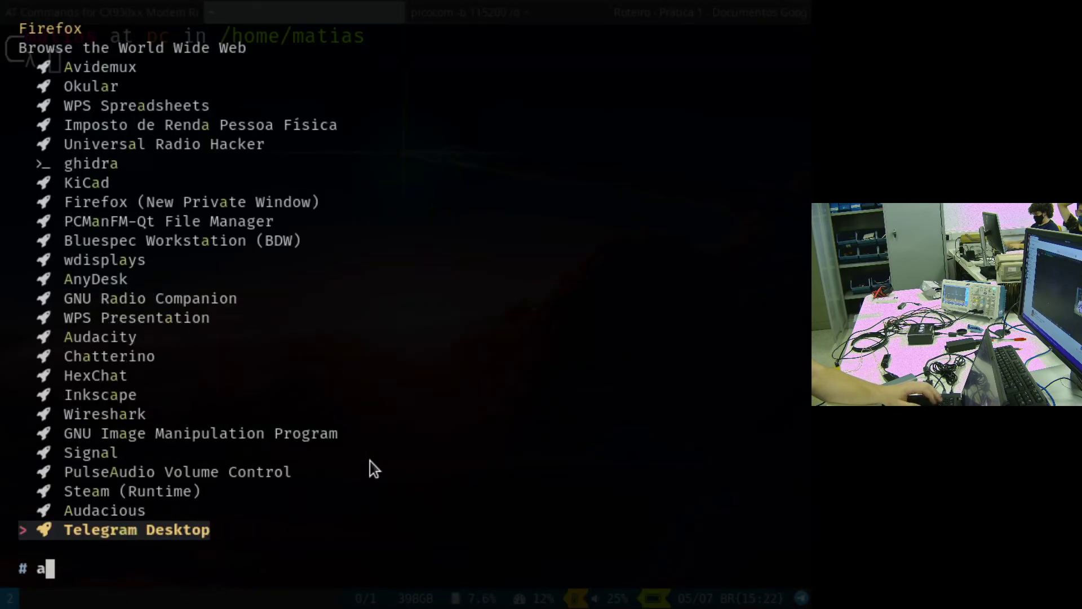
type("udaic")
key("BackSpace")
key("BackSpace")
type("ci")
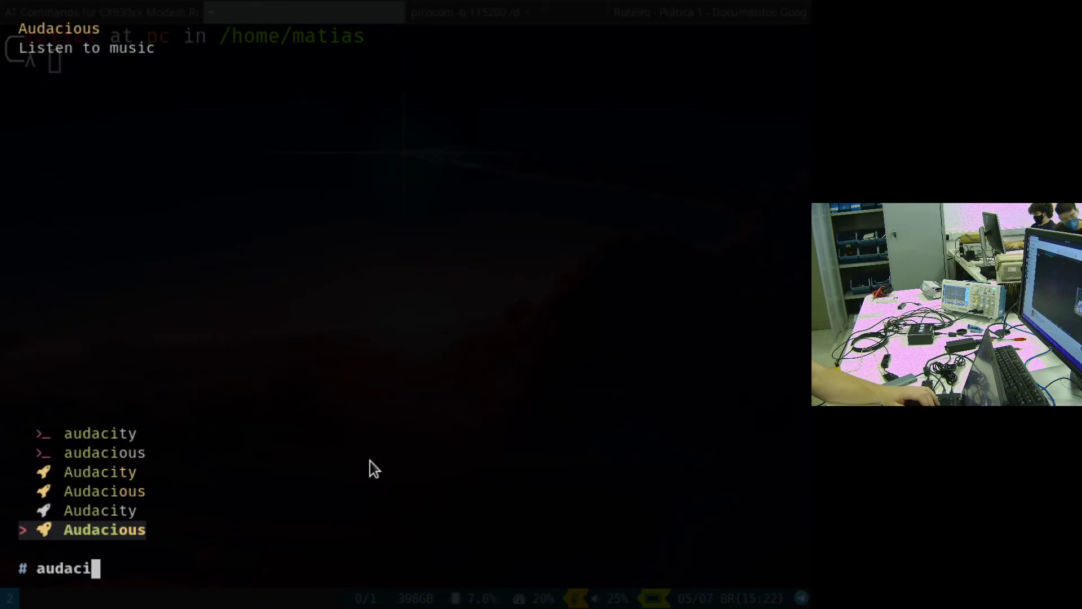
key("Return")
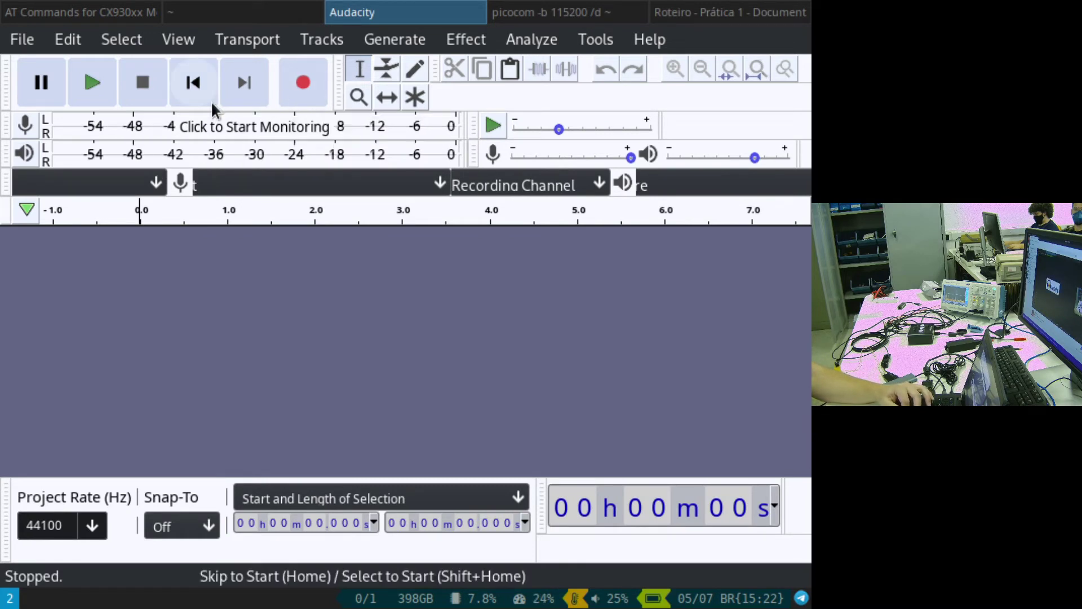
Step: Search Audacity's commands for the recording input settings
left_click(97, 48)
left_click(95, 45)
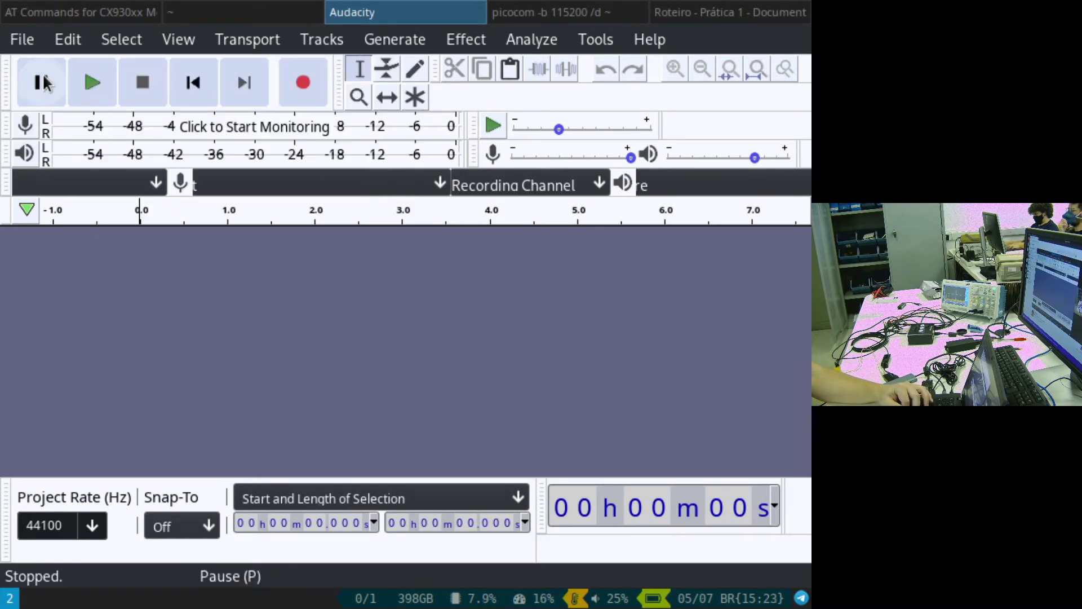
left_click(24, 127)
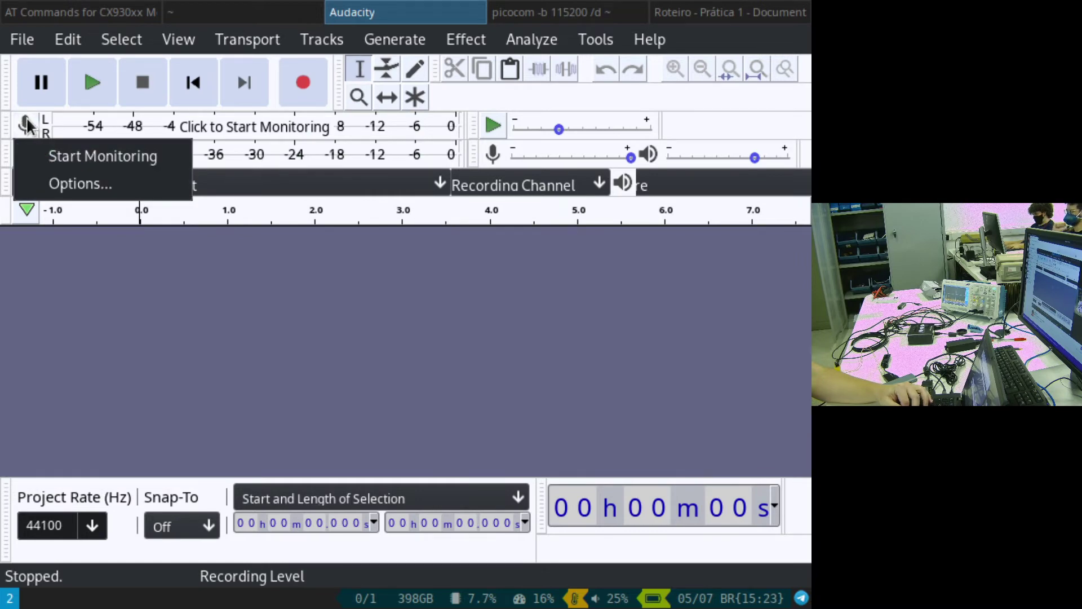
left_click(26, 120)
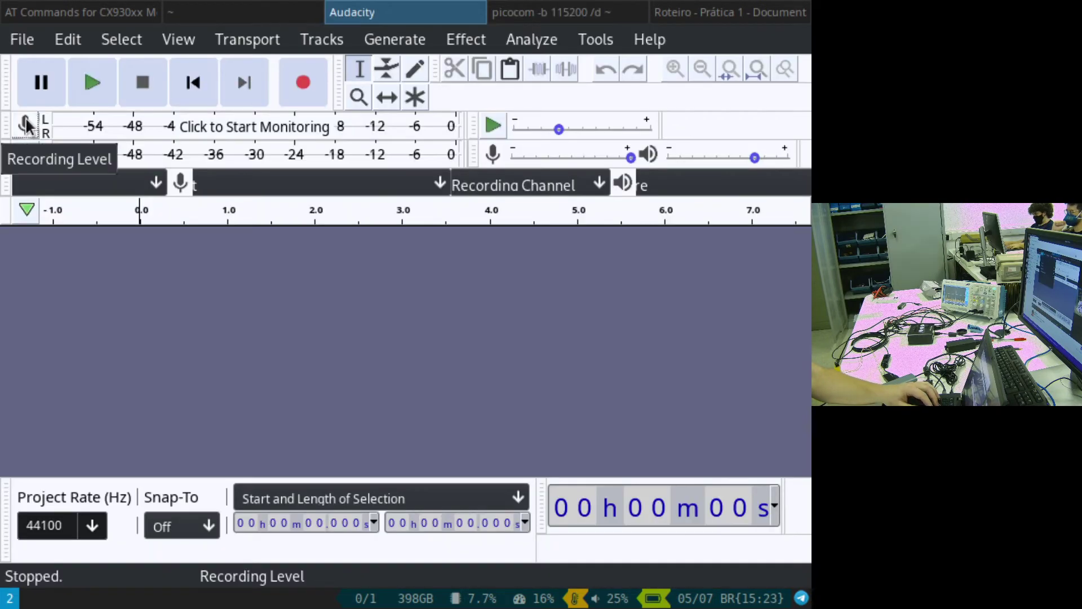
left_click(26, 40)
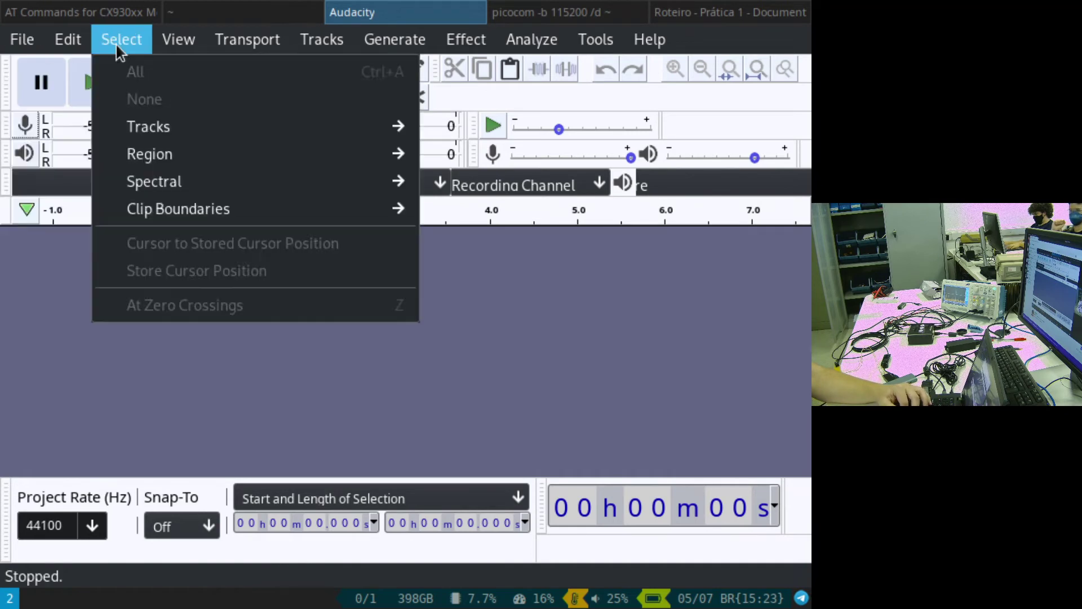
mouse_move(223, 36)
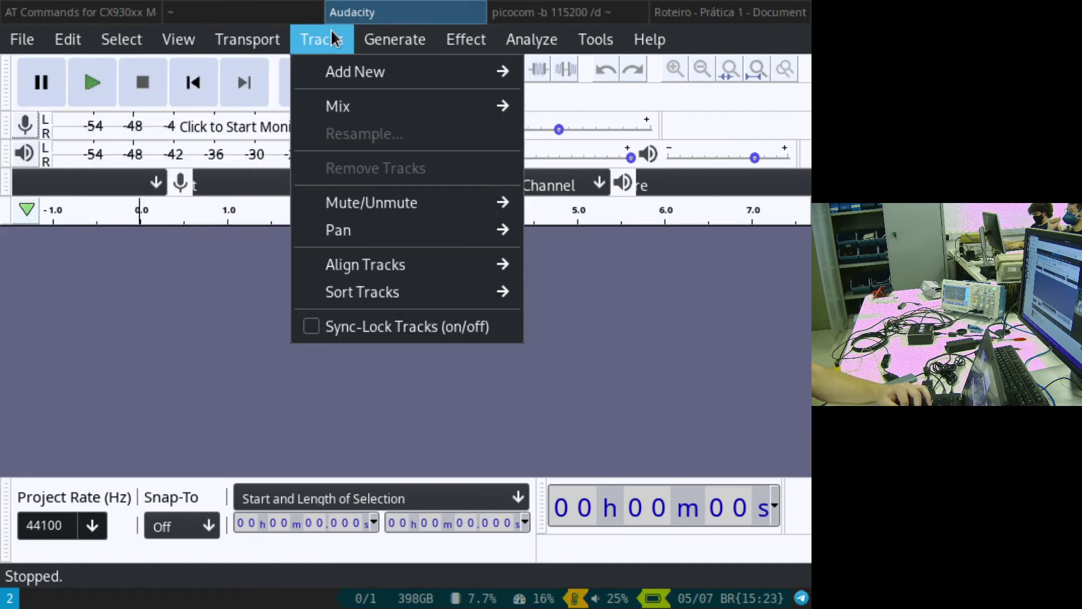
mouse_move(477, 39)
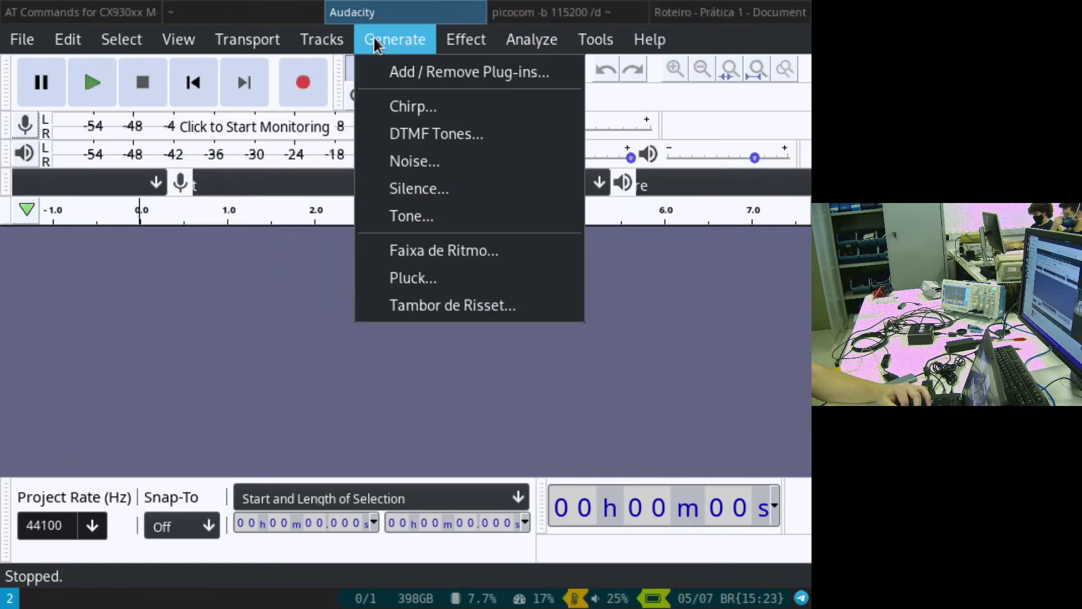
left_click(374, 36)
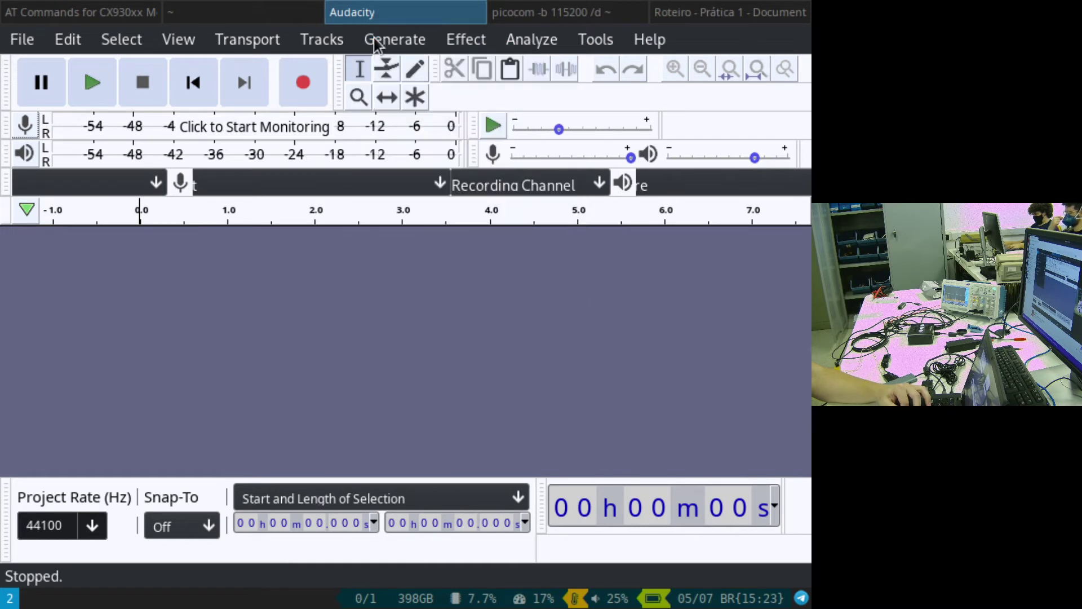
left_click(595, 42)
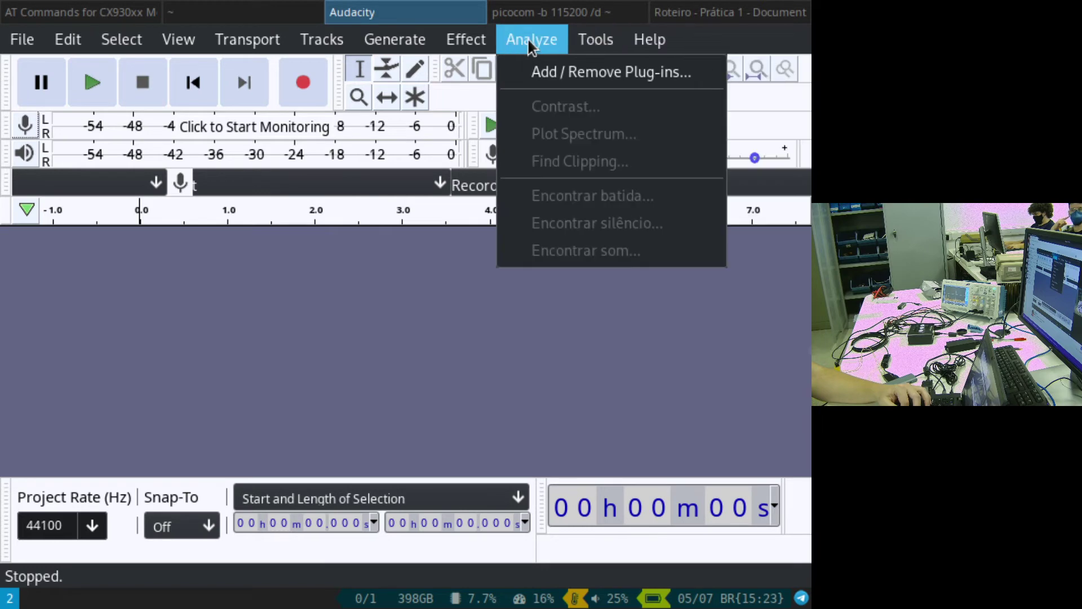
mouse_move(479, 42)
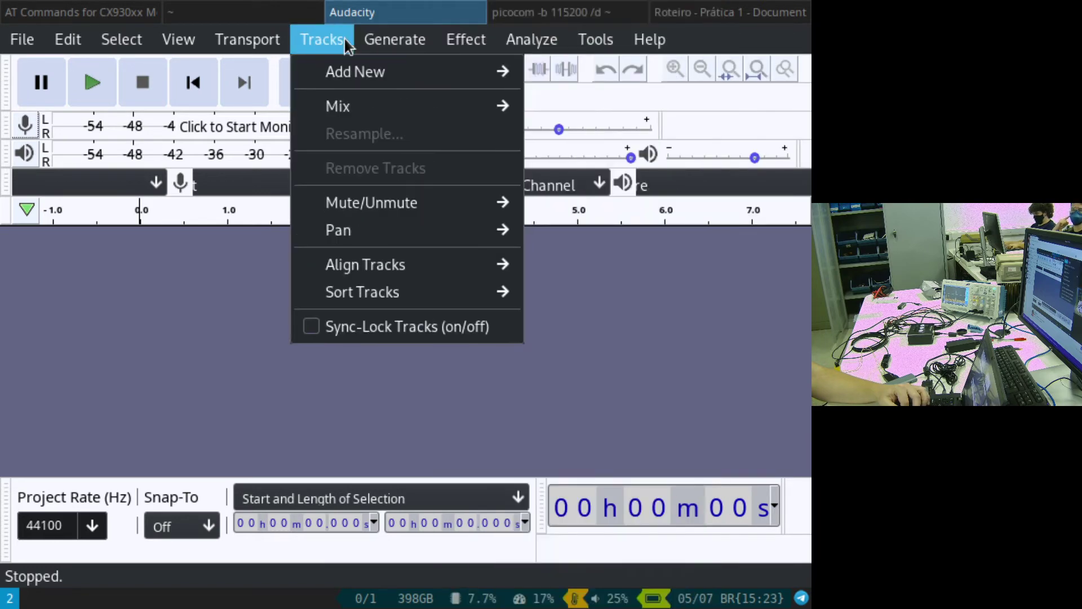
mouse_move(184, 34)
Step: Inspect the playback meter options and close them without changes
left_click(22, 39)
left_click(22, 131)
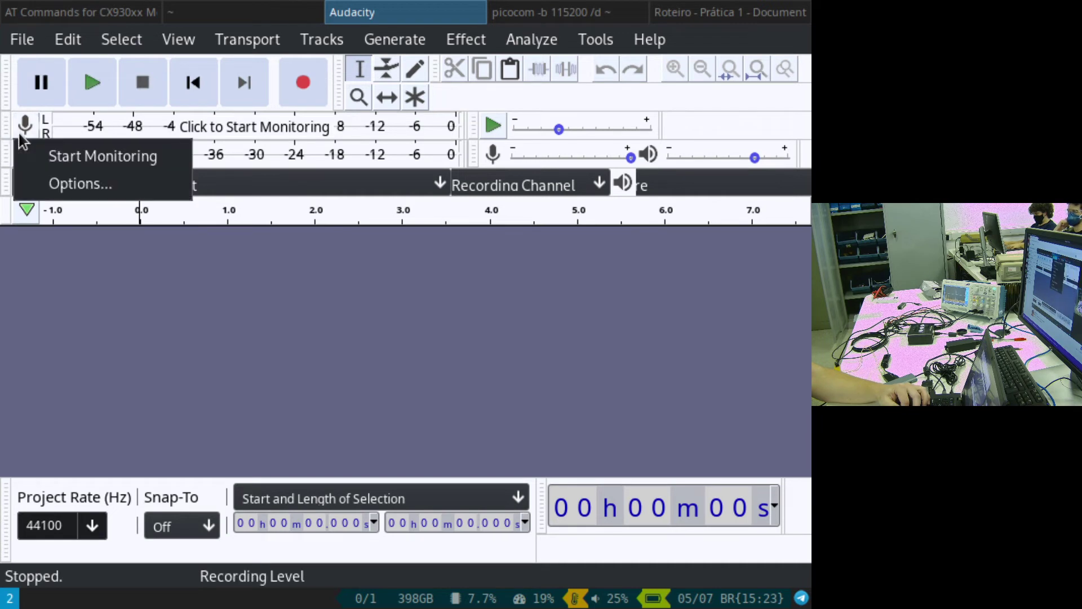
left_click(22, 136)
left_click(24, 153)
left_click(42, 185)
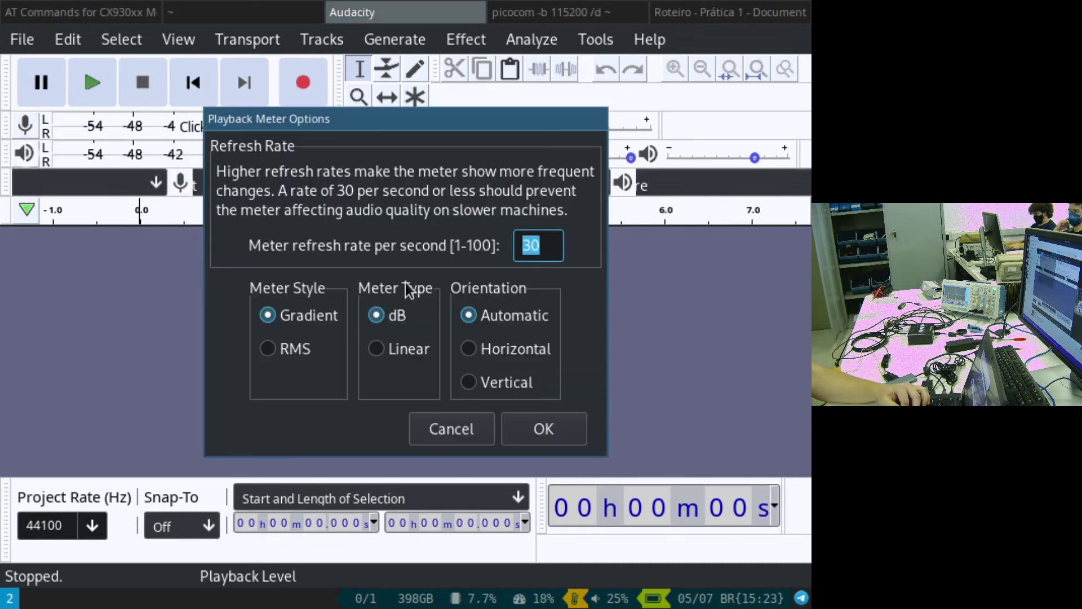
key("Escape")
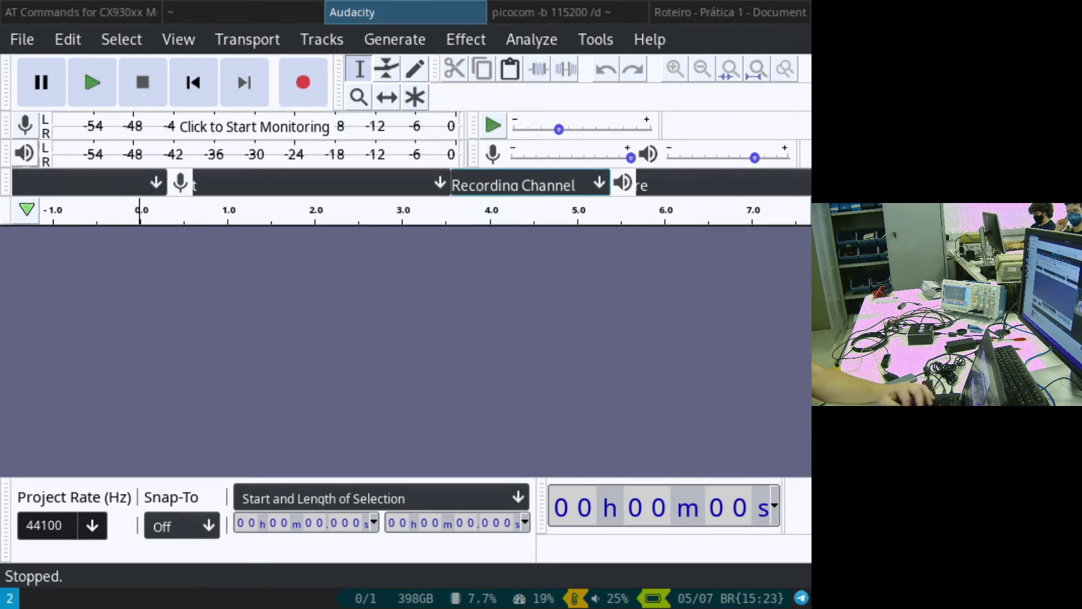
Step: Check the available recording channels, audio hosts and recording devices
left_click(518, 188)
left_click(413, 182)
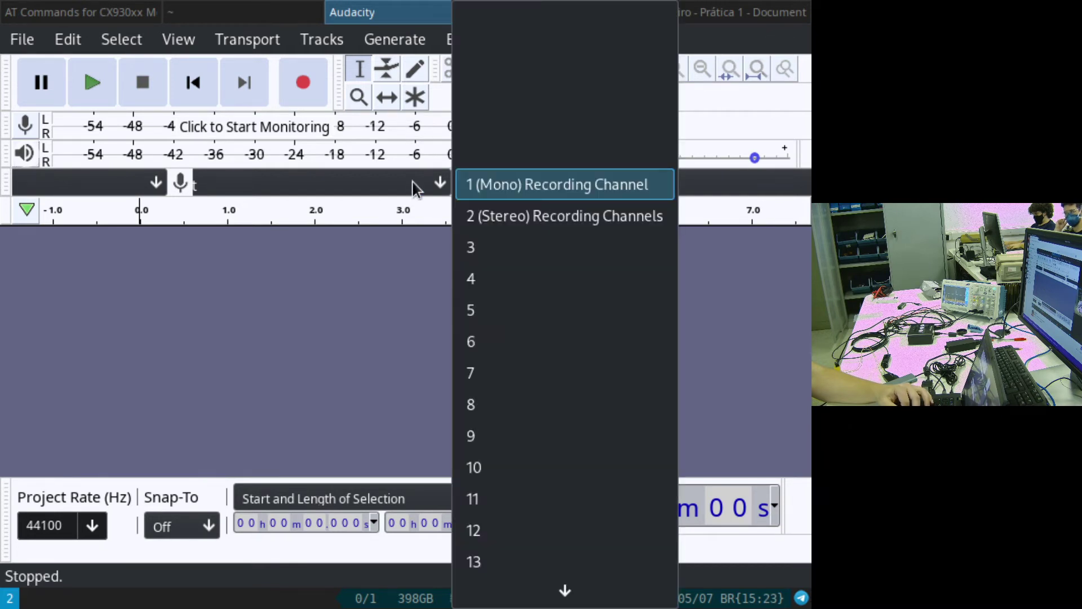
left_click(148, 182)
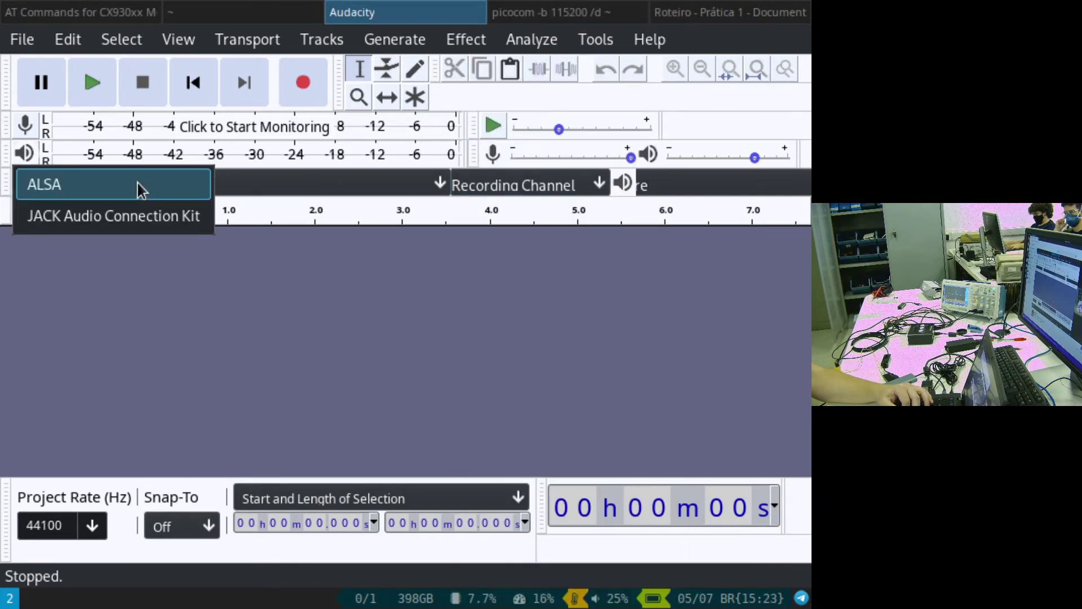
left_click(302, 176)
left_click(303, 175)
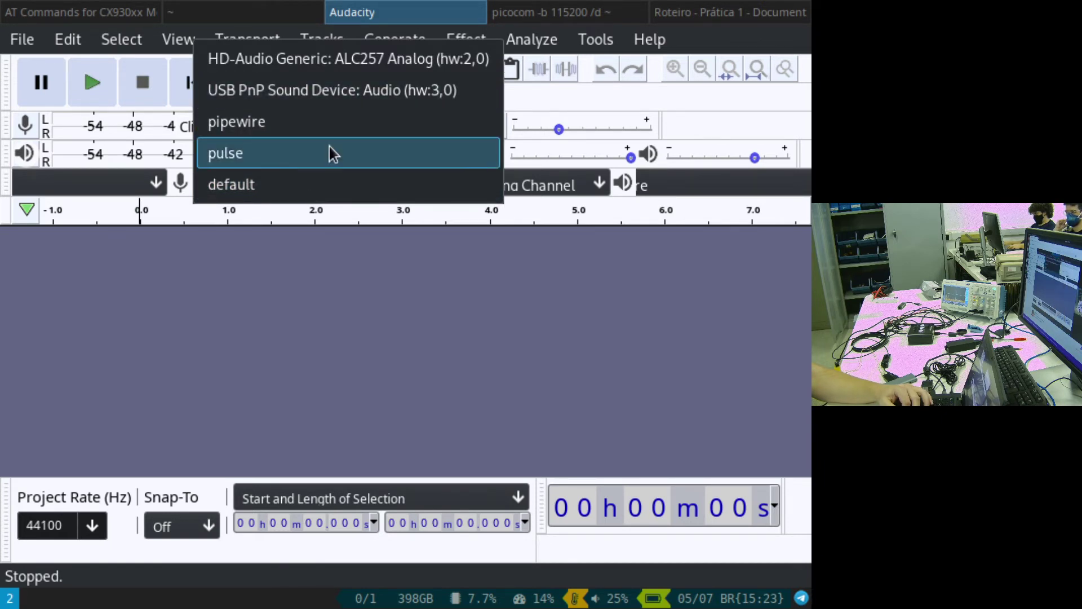
left_click(324, 265)
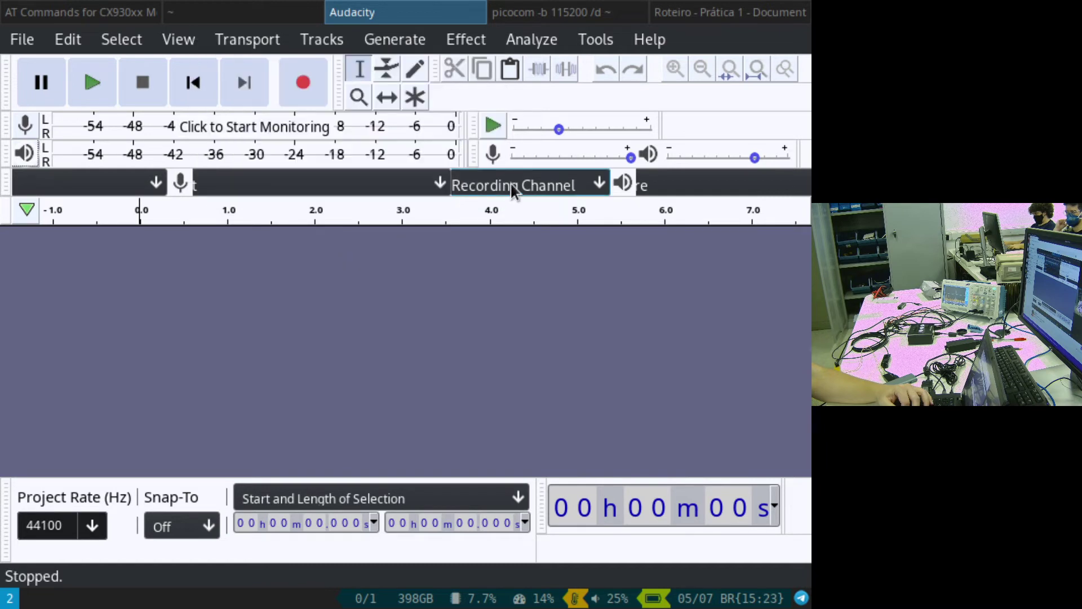
Step: Set the recording device to USB PnP Sound Device: Audio (hw:3,0)
left_click(519, 174)
left_click(407, 173)
left_click(411, 175)
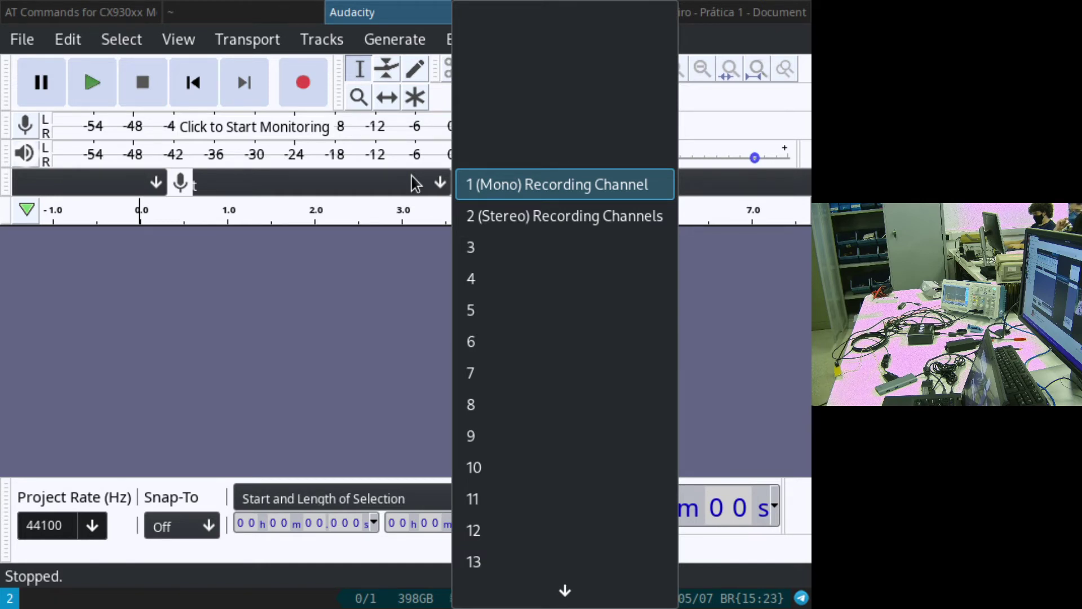
left_click(407, 185)
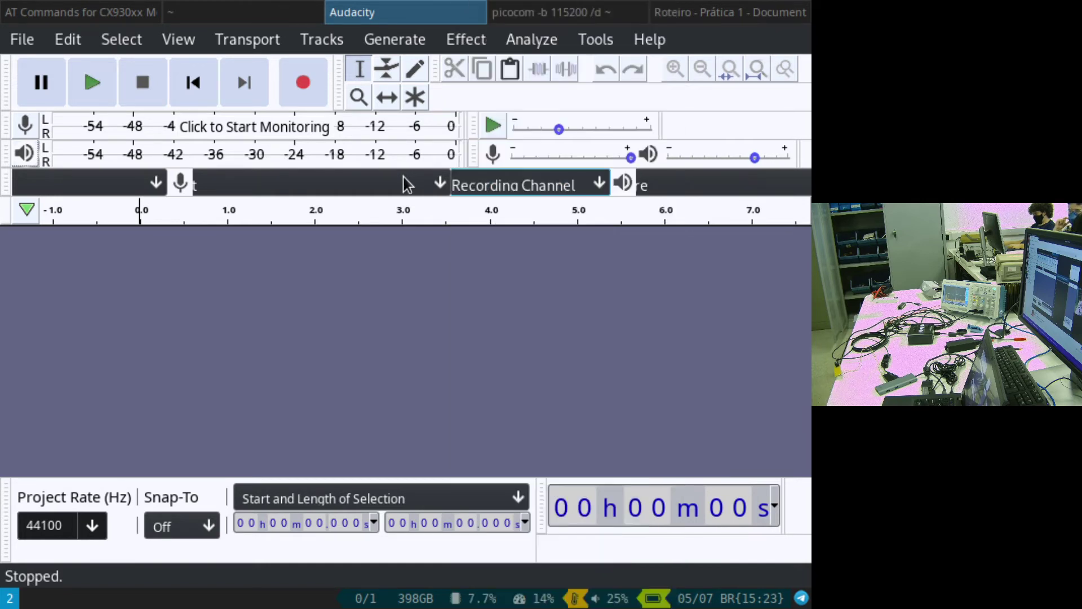
left_click(657, 185)
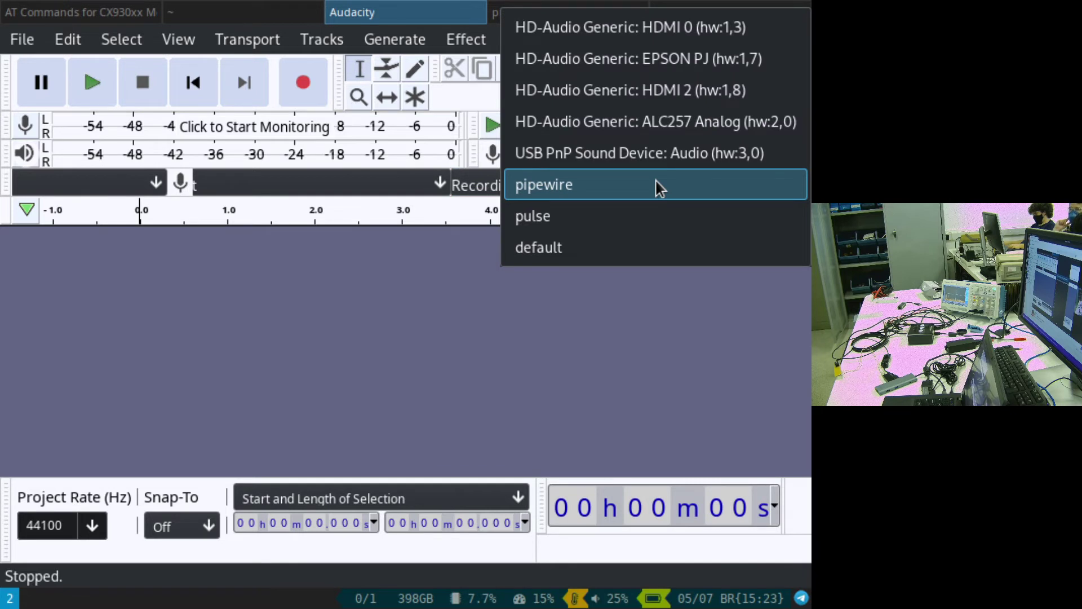
left_click(356, 186)
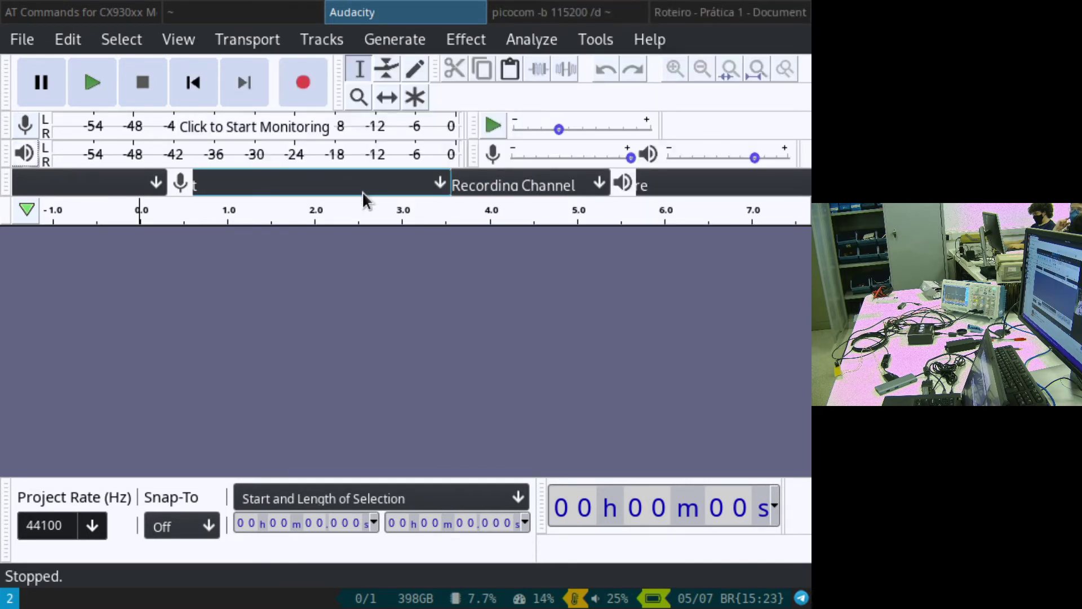
left_click(362, 191)
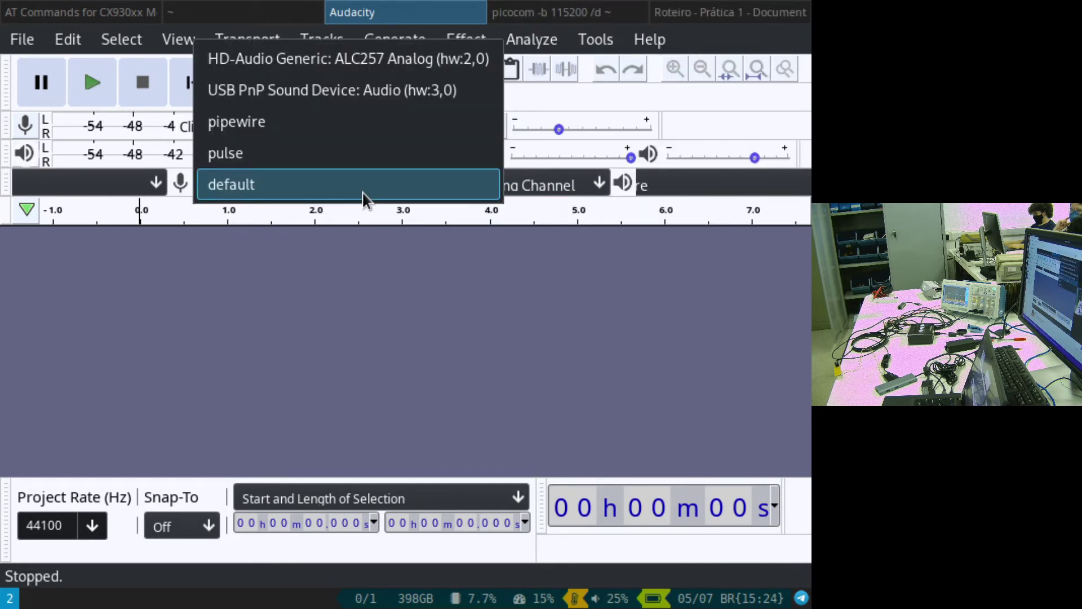
left_click(358, 90)
Step: Make a test recording of about 7 seconds from the USB sound device and delete its track
left_click(303, 80)
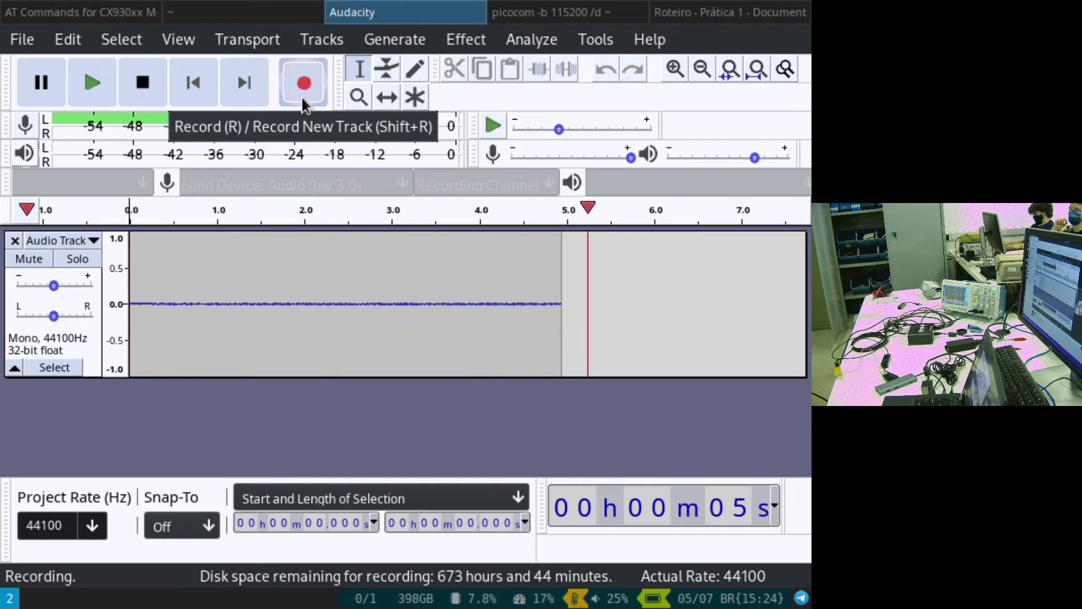
left_click(146, 79)
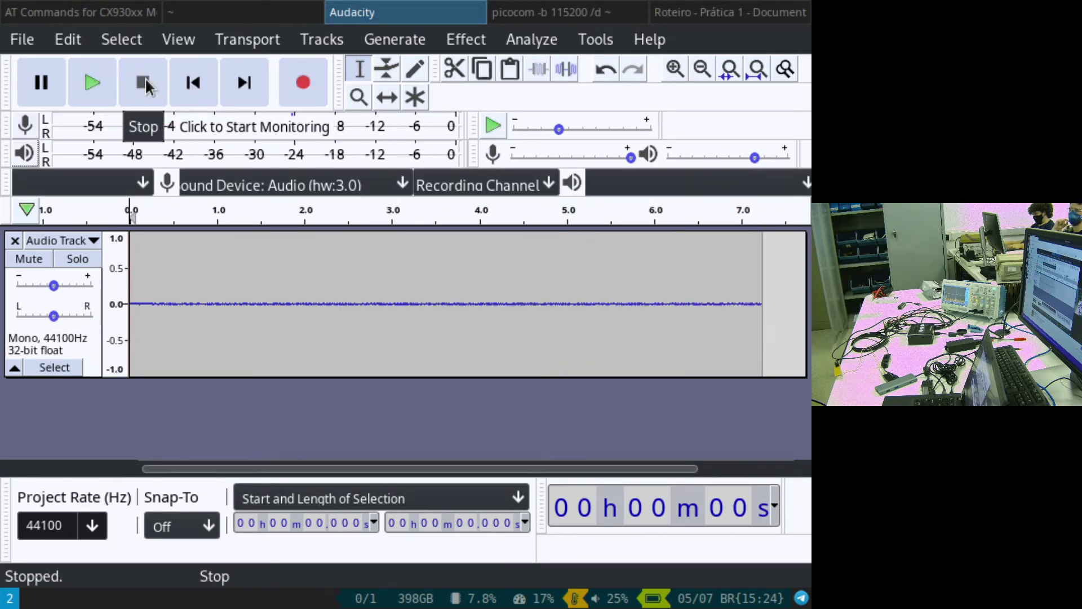
left_click(12, 259)
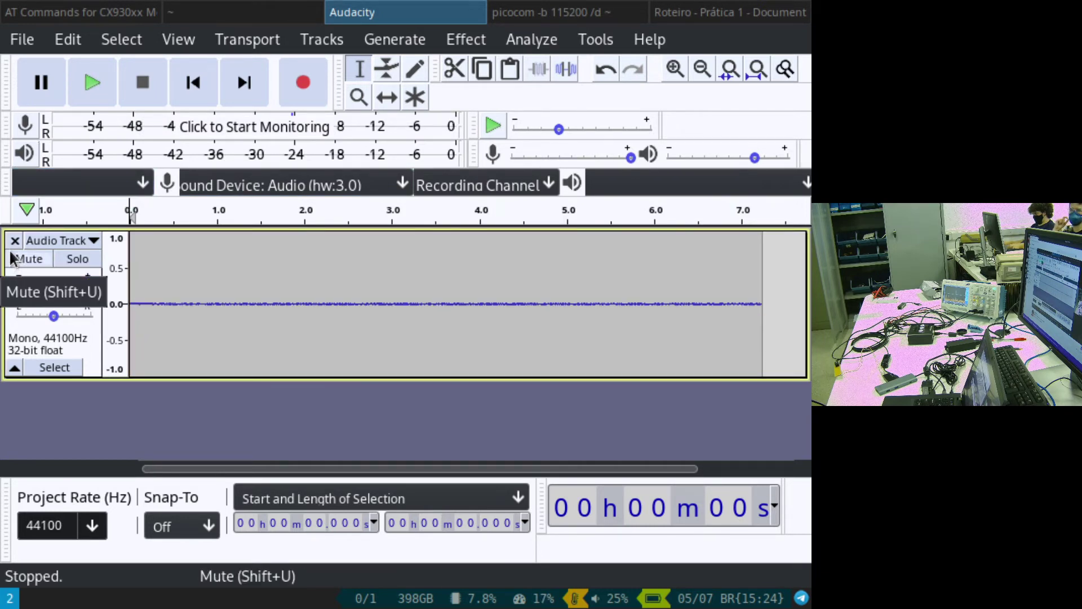
left_click(17, 261)
left_click(19, 261)
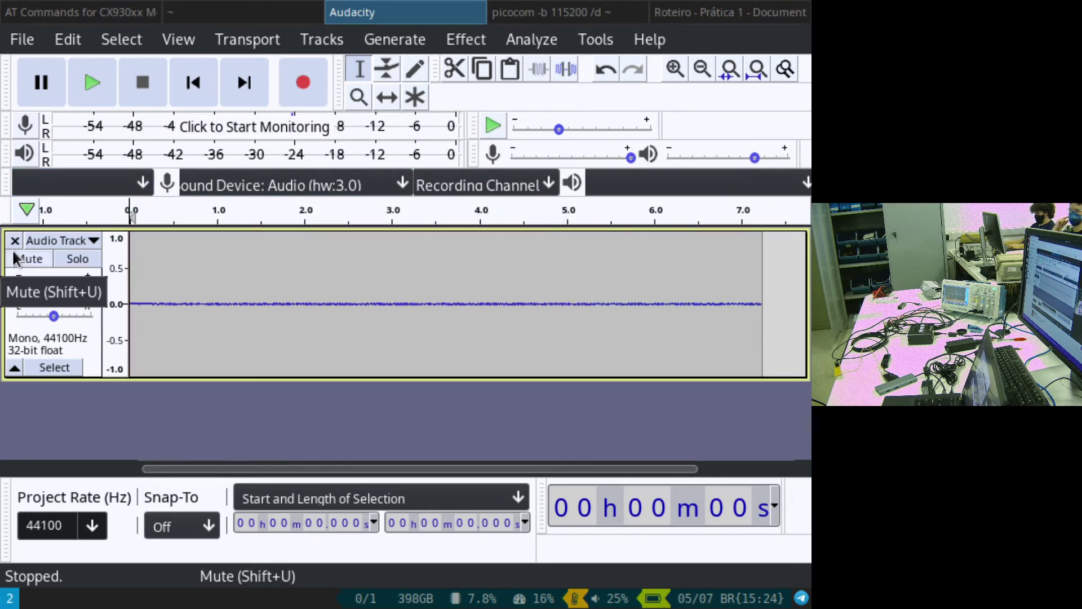
left_click(13, 241)
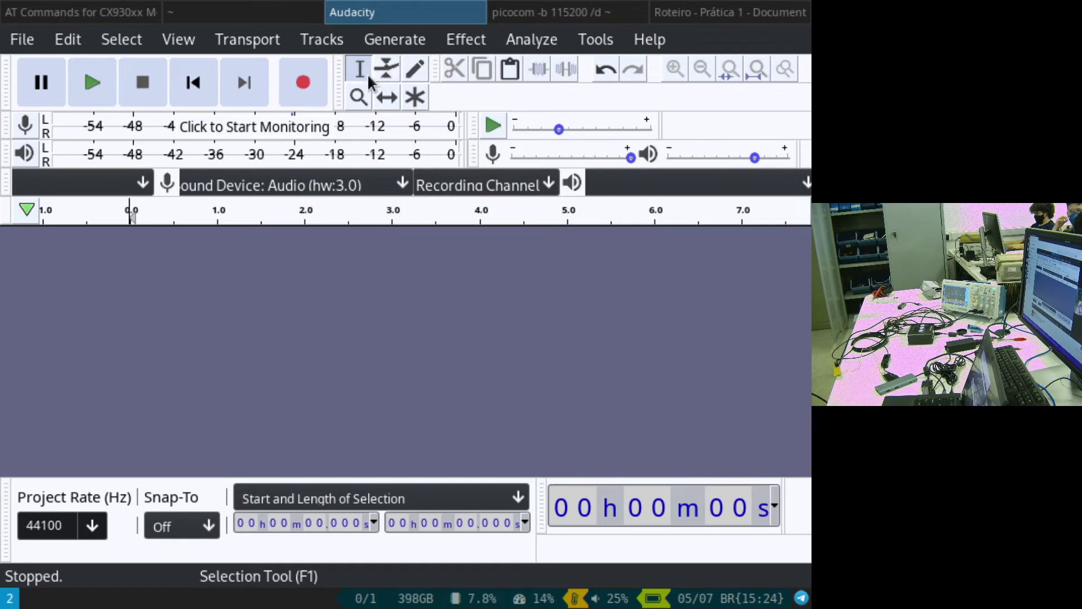
Step: Start an audio recording from the USB sound device and dial with ATD1 in the picocom terminal while it runs
left_click(316, 90)
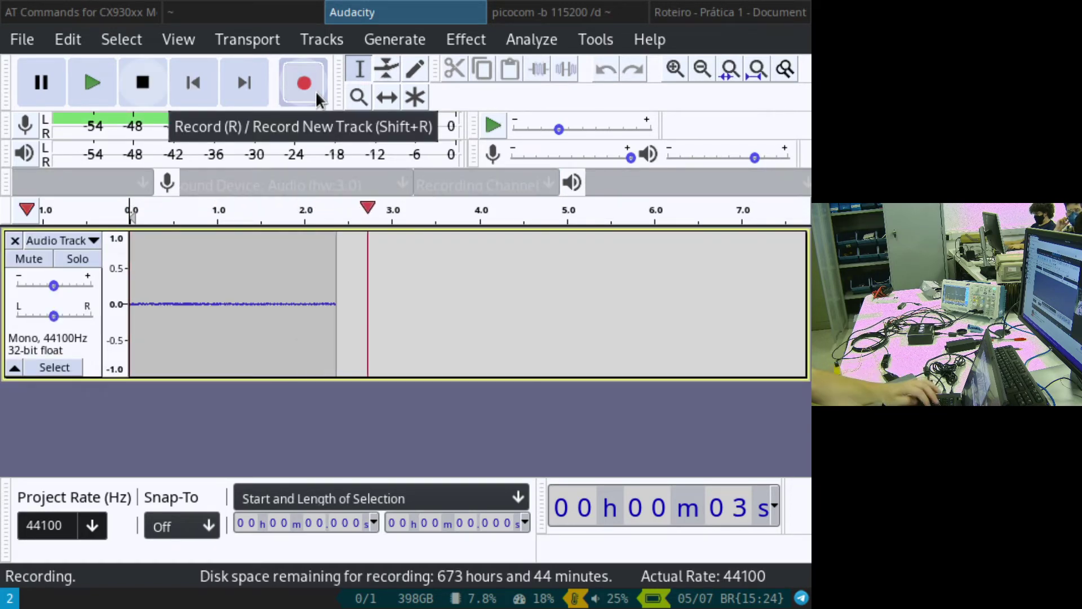
key("super+Right")
type("ATD1")
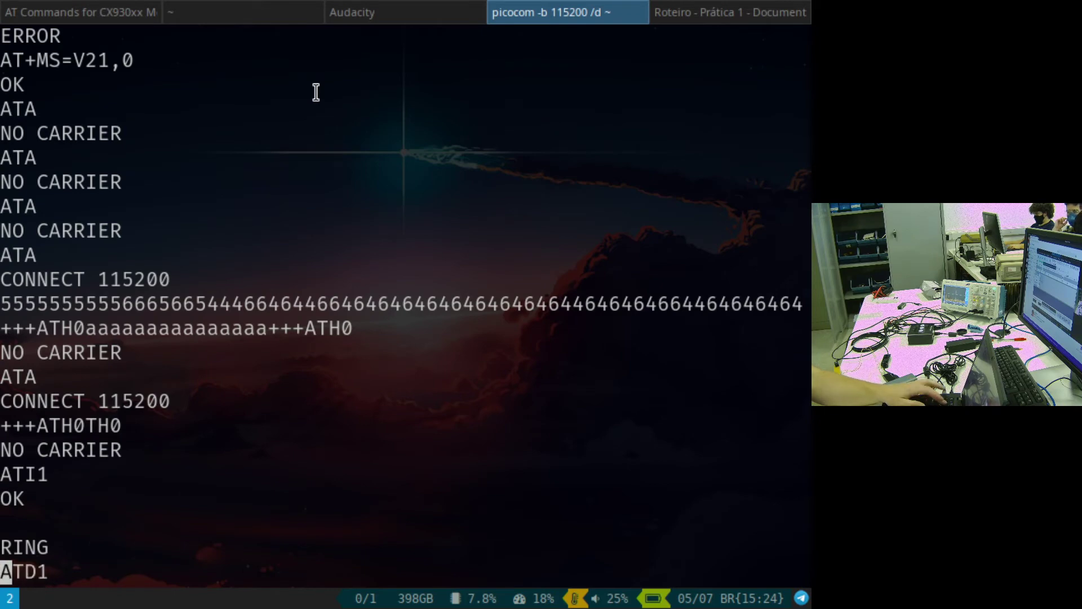
key("super+Left")
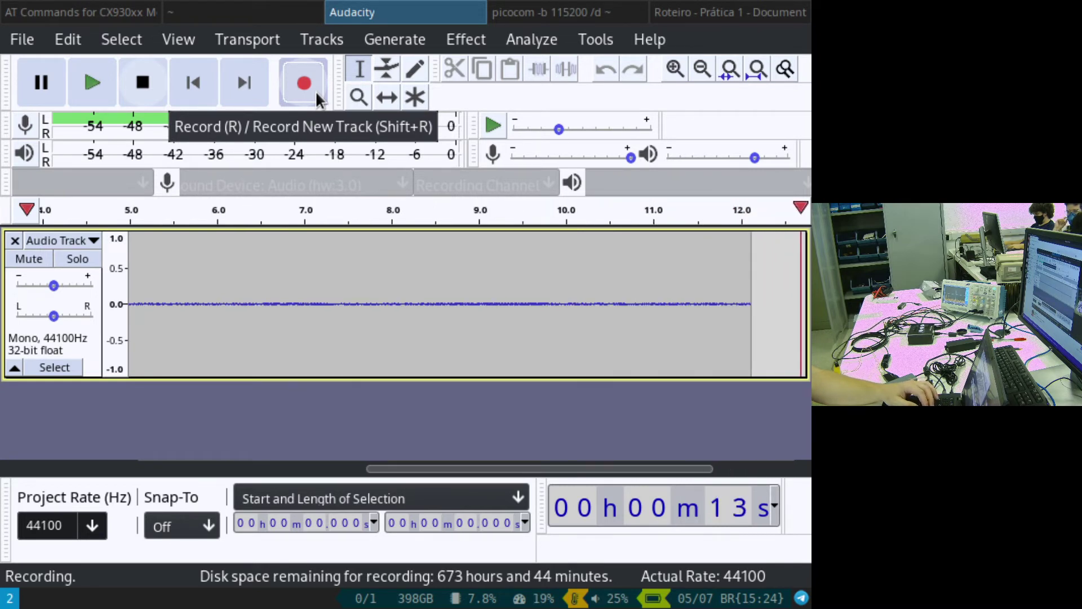
Step: Display the recording track as a spectrogram and check the modem's reply in the picocom terminal
left_click(74, 239)
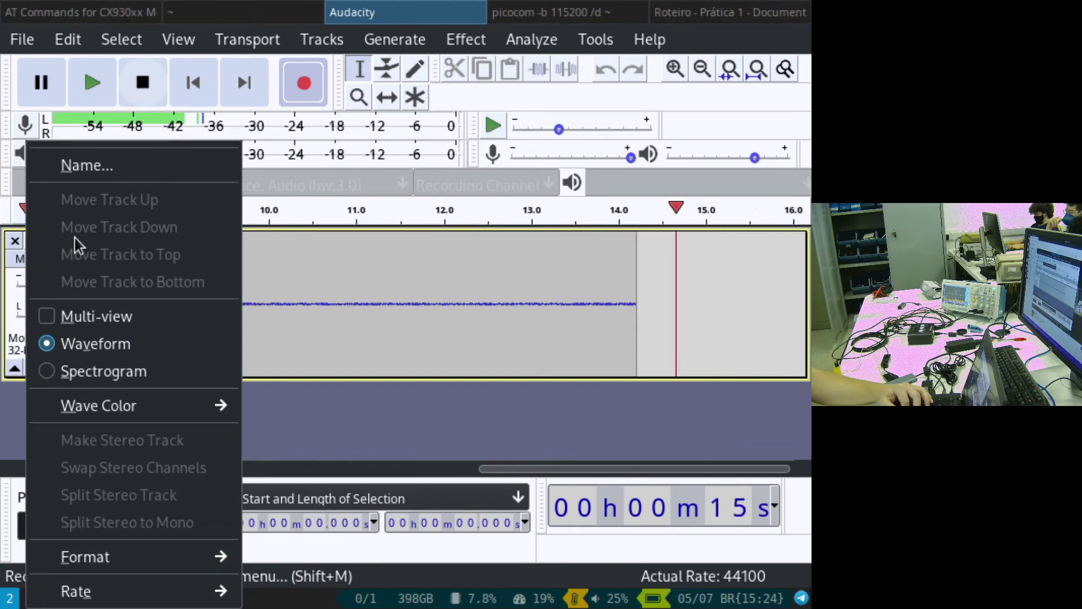
left_click(95, 370)
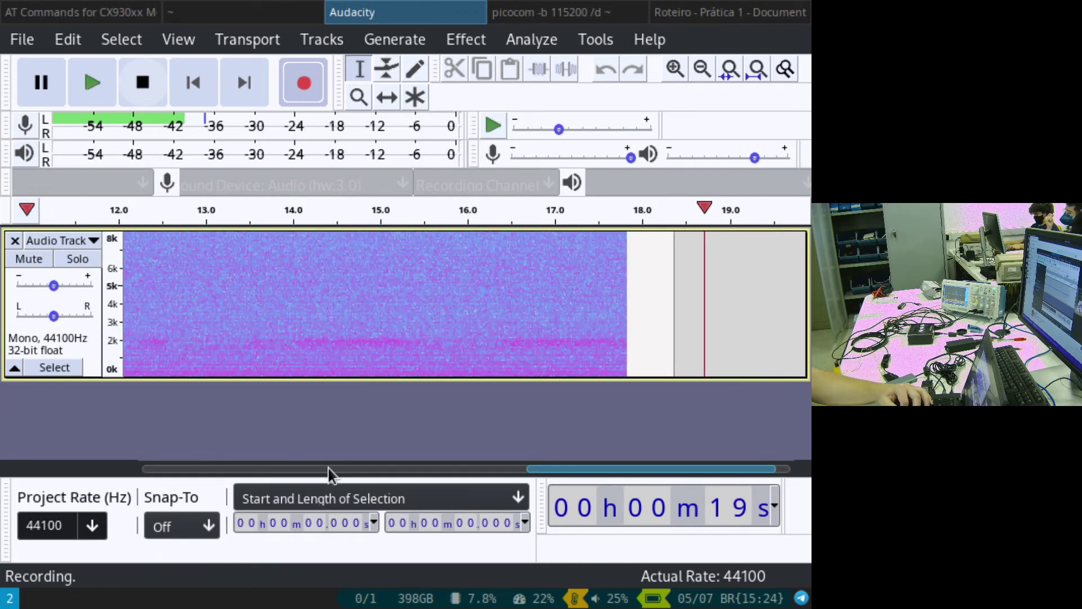
key("alt+Tab")
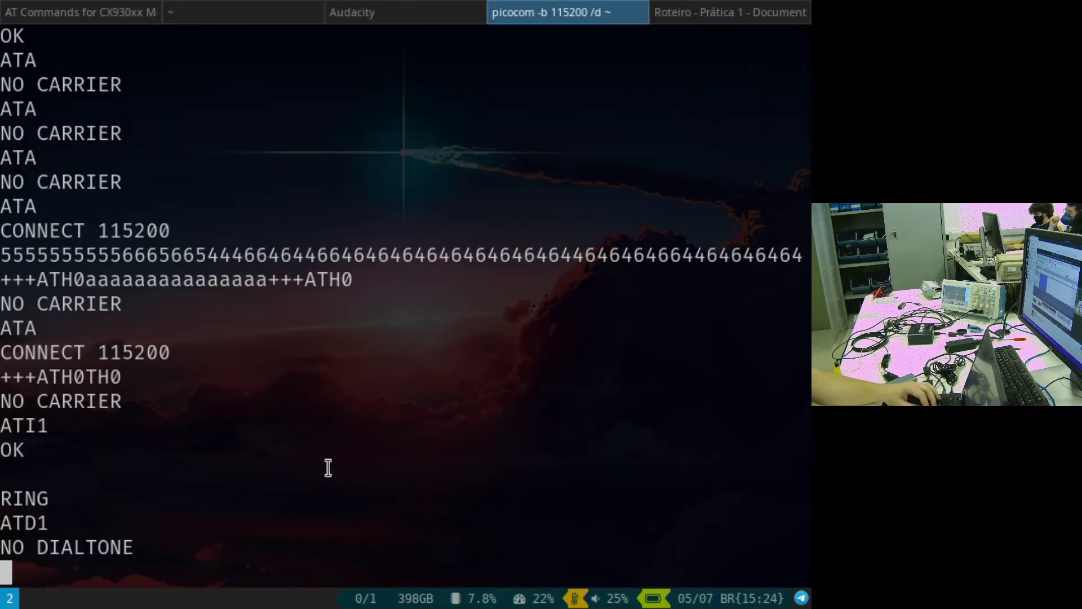
key("alt+Tab")
Step: Send ATX3 to the modem in the picocom terminal and redial with ATD1, returning to the running recording
key("alt+Tab")
type("ATX3")
key("Return")
type("ATD1")
key("Return")
key("alt+Tab")
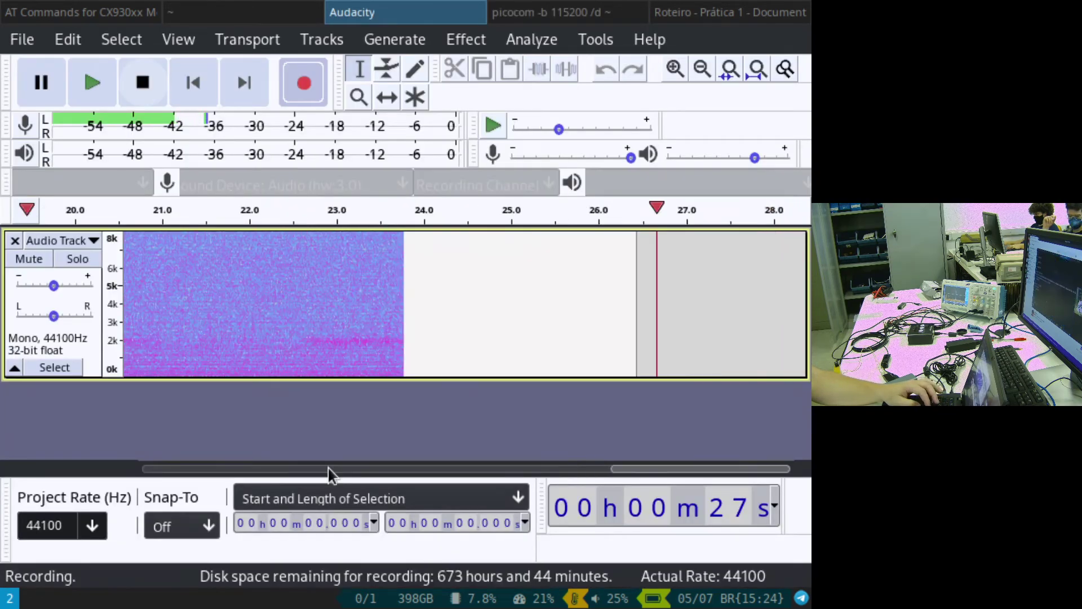
Step: Compare the running recording with the terminal output and switch the track display back to waveform
key("alt+Tab")
key("alt+Tab")
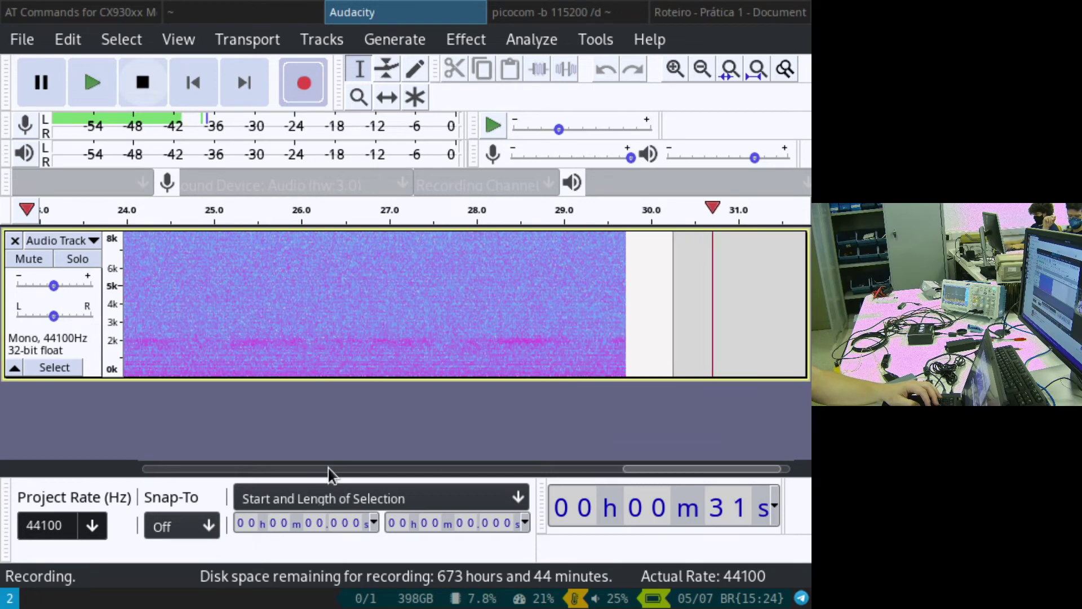
key("alt+Tab")
key("alt+Tab")
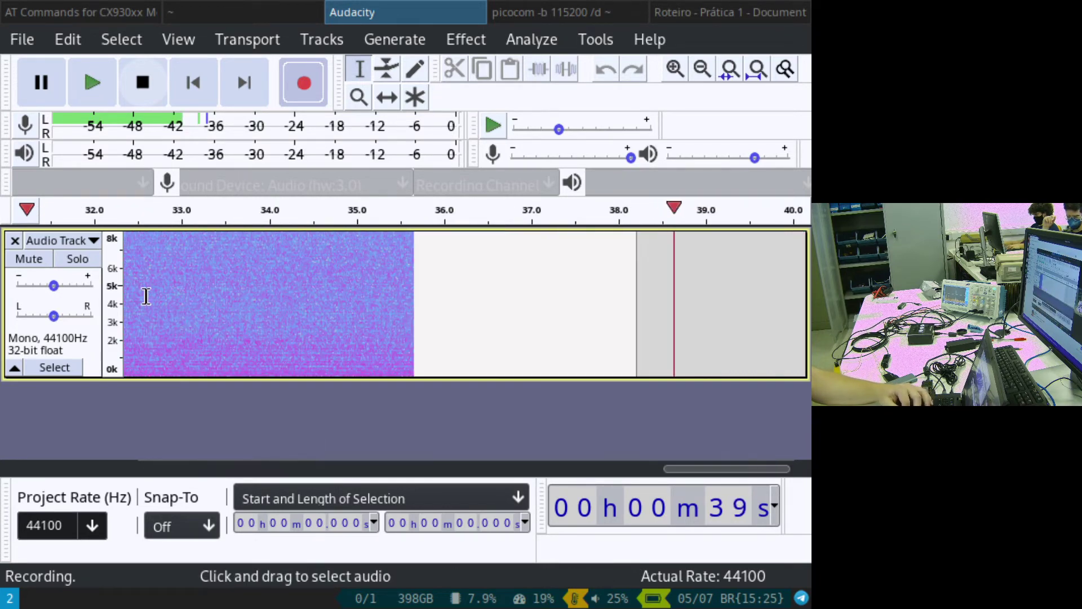
left_click(63, 236)
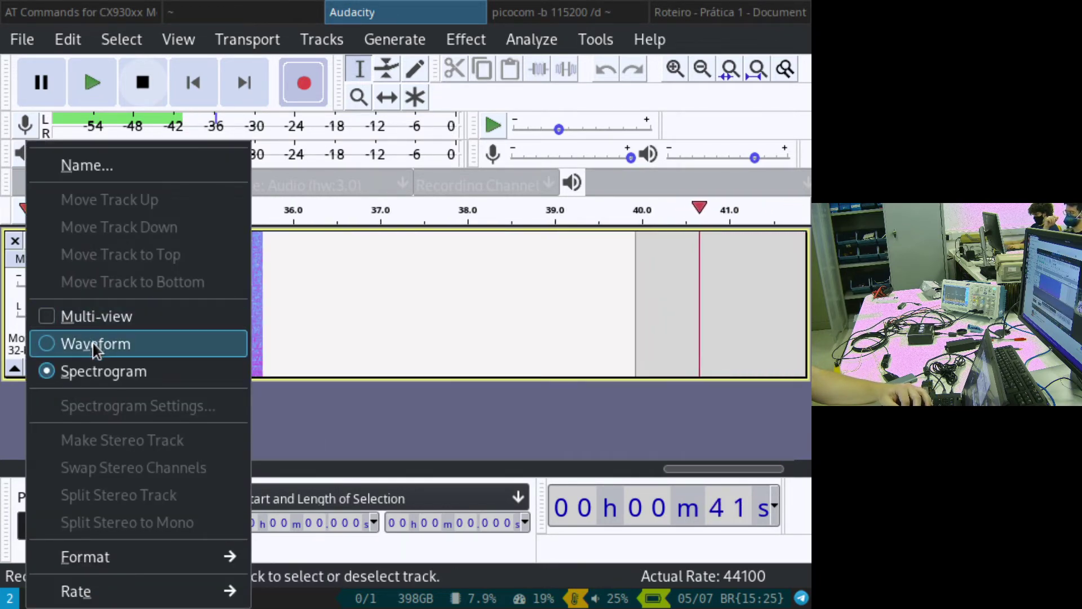
left_click(67, 344)
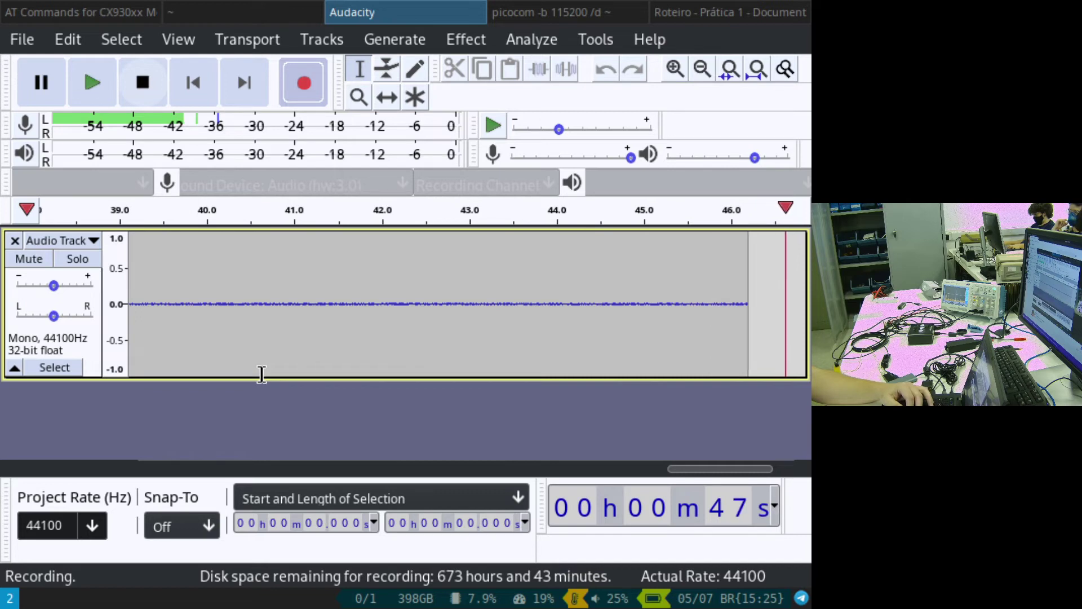
key("super+Right")
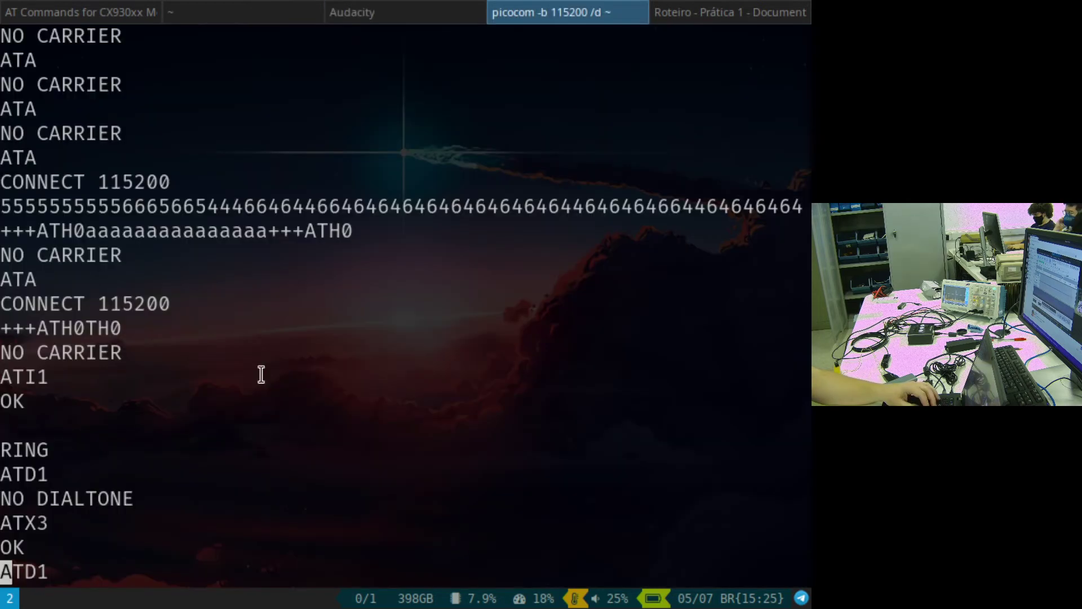
key("super+Left")
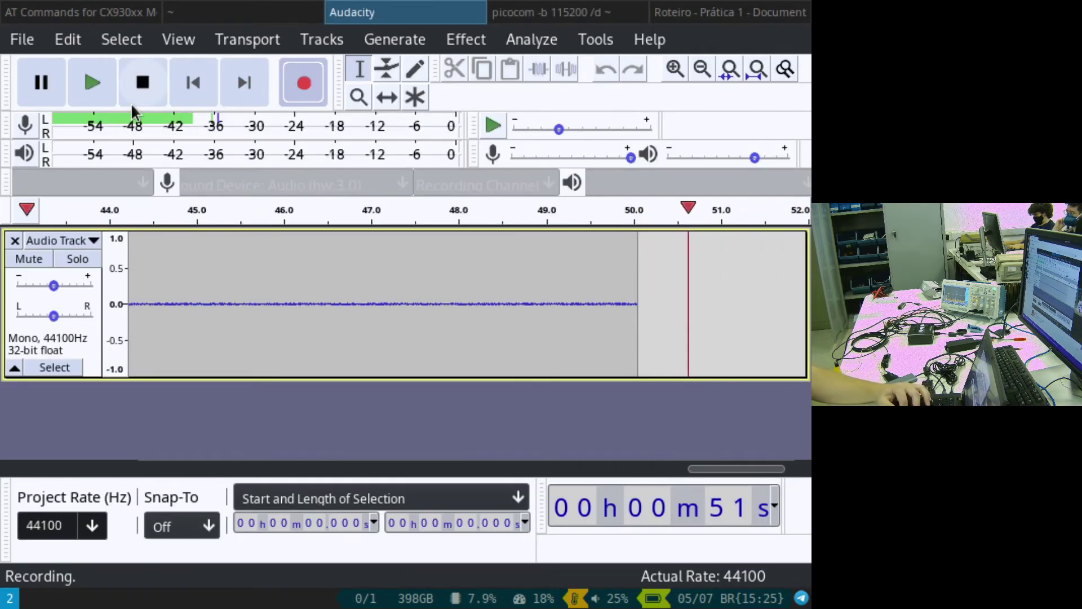
Step: Stop the recording and close Audacity without saving the project
left_click(145, 87)
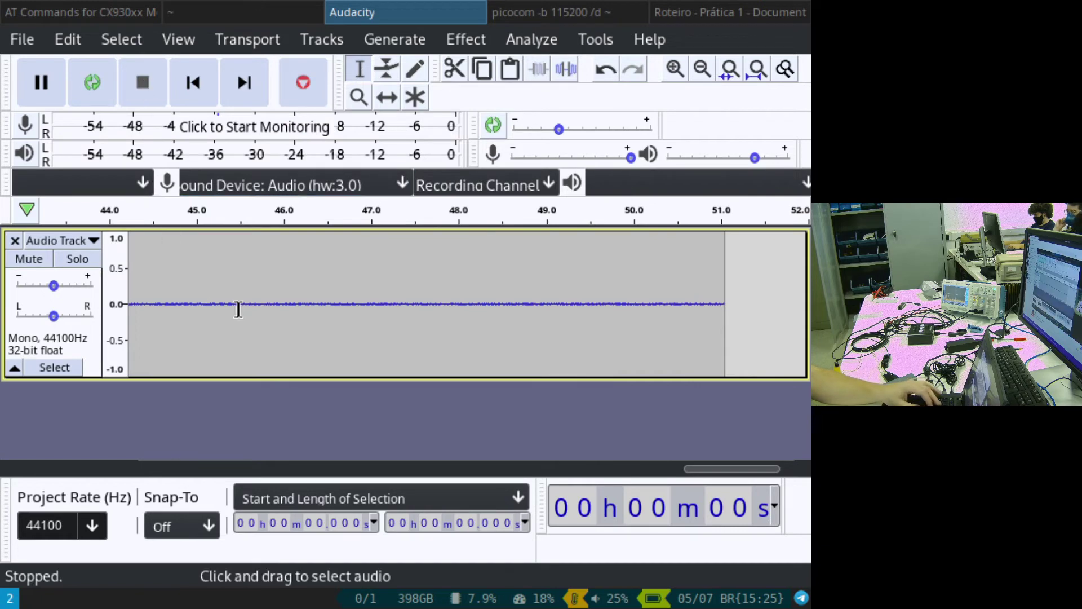
key("ctrl+w")
left_click(337, 318)
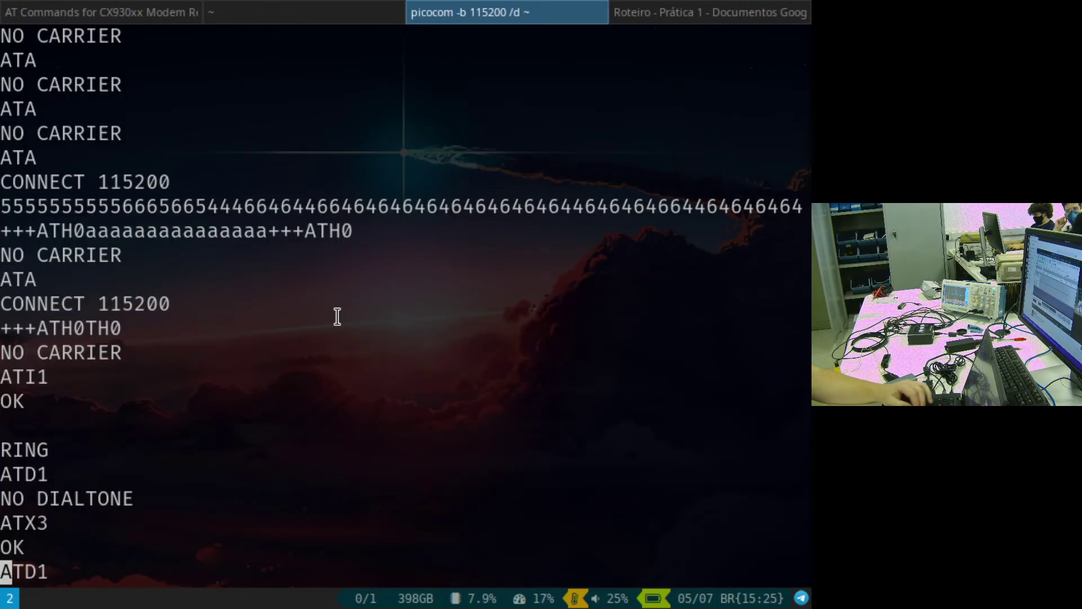
Step: Launch PulseAudio Volume Control and examine the ports, volumes and signal levels of all input devices
key("super+d")
type("pavu")
key("Return")
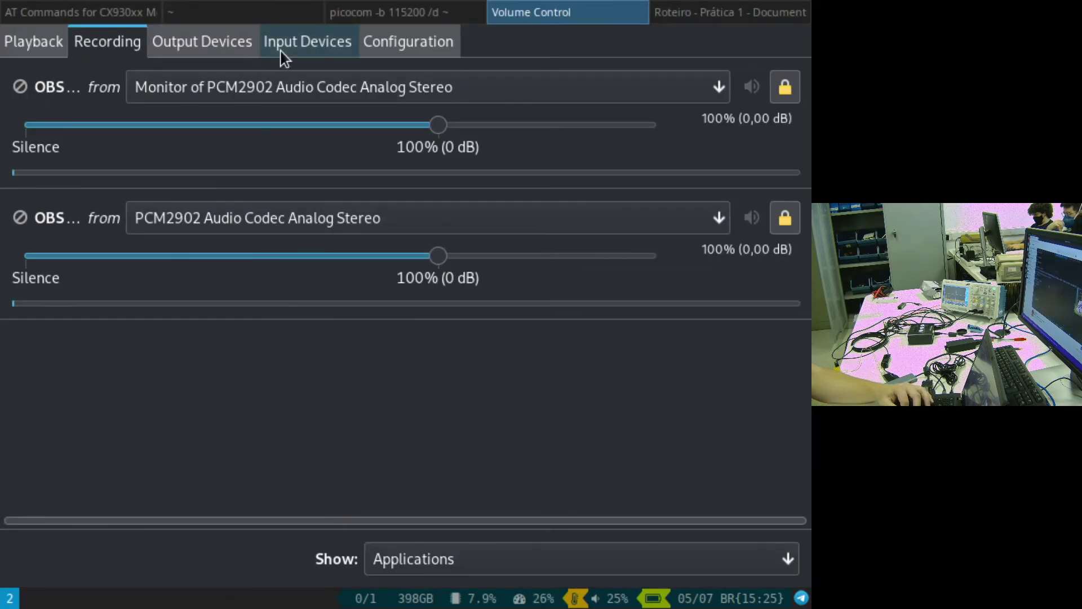
left_click(281, 52)
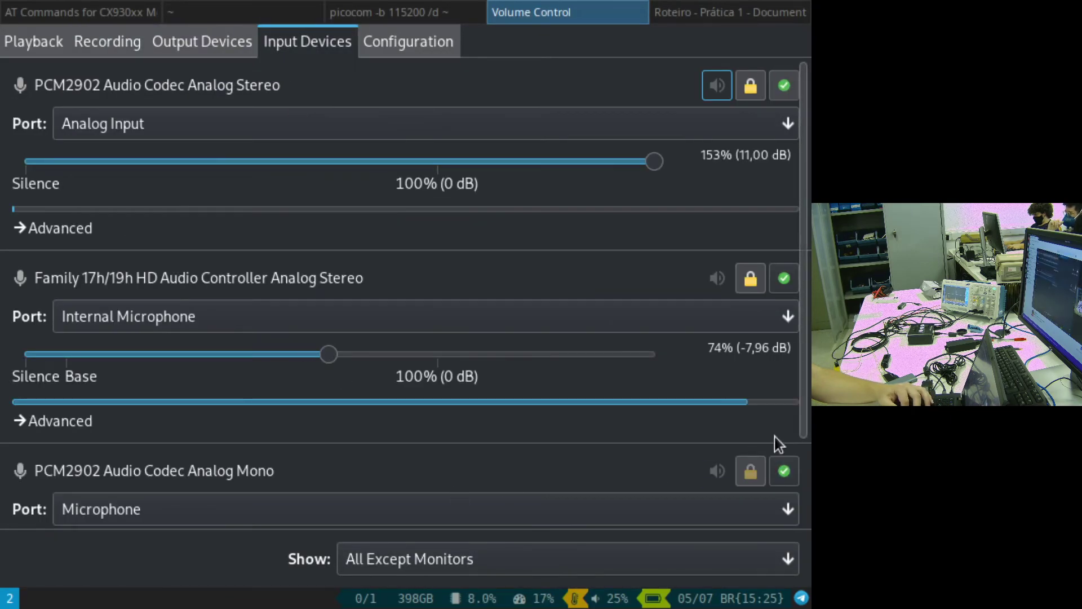
left_click_drag(807, 420, 809, 562)
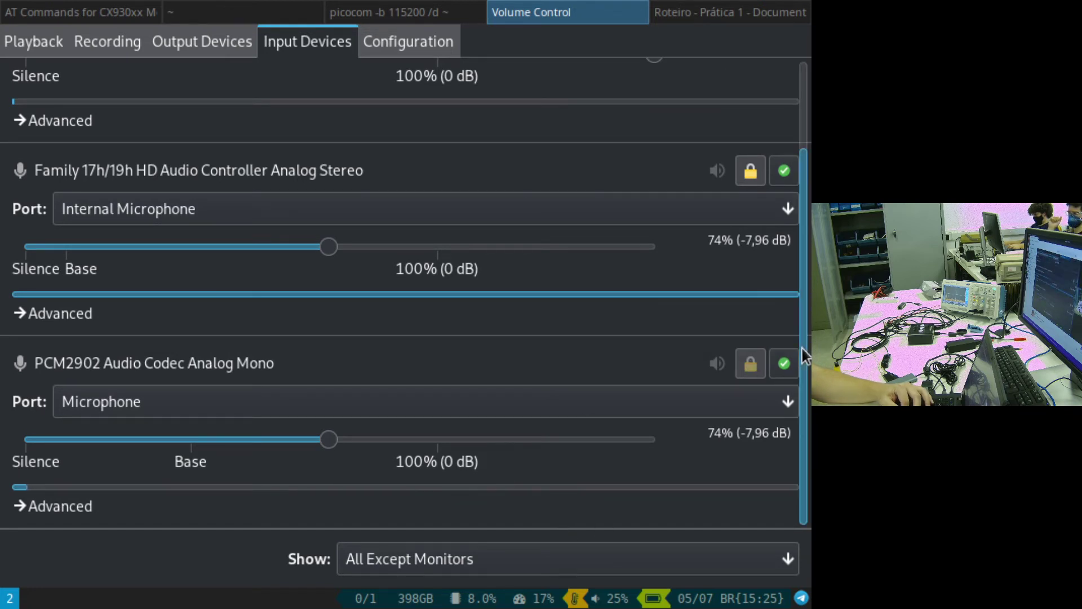
left_click_drag(803, 348, 795, 216)
mouse_move(807, 274)
left_mouse_down()
mouse_move(807, 372)
mouse_move(809, 293)
left_mouse_up()
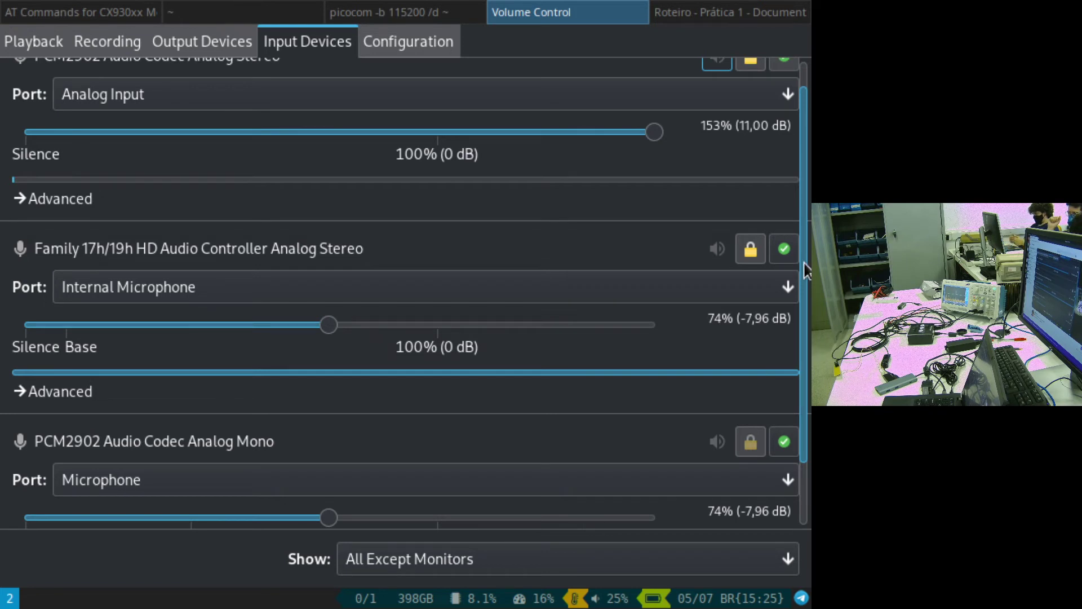
scroll(807, 271, "up", 1)
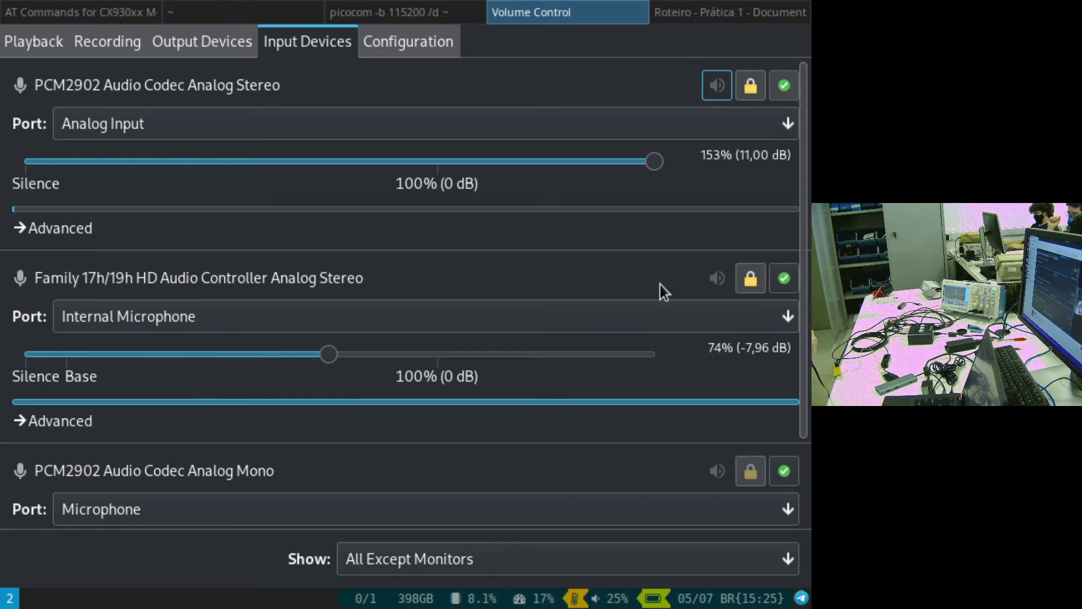
left_click_drag(809, 260, 801, 393)
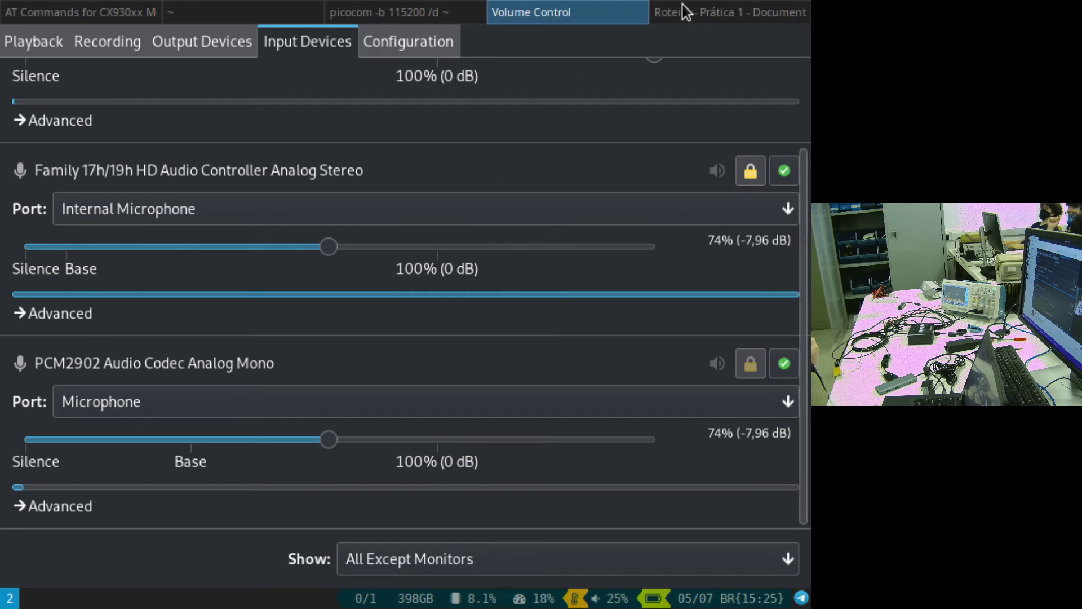
Step: Arrange the Volume Control window side by side with the picocom terminal
left_click(439, 4)
left_click(563, 12)
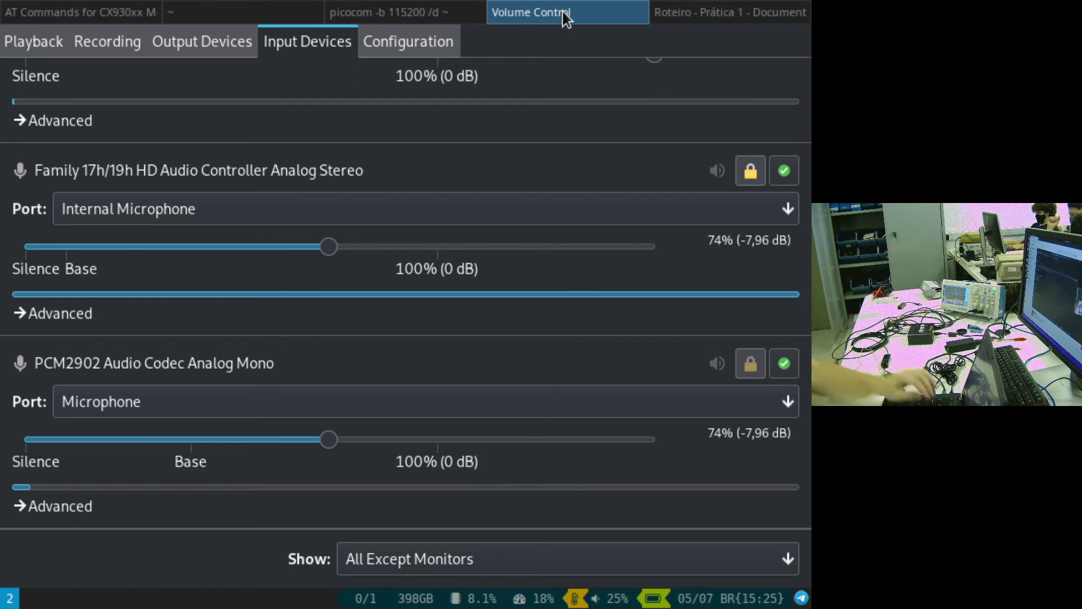
key("super+shift+Right")
key("super+shift+Right")
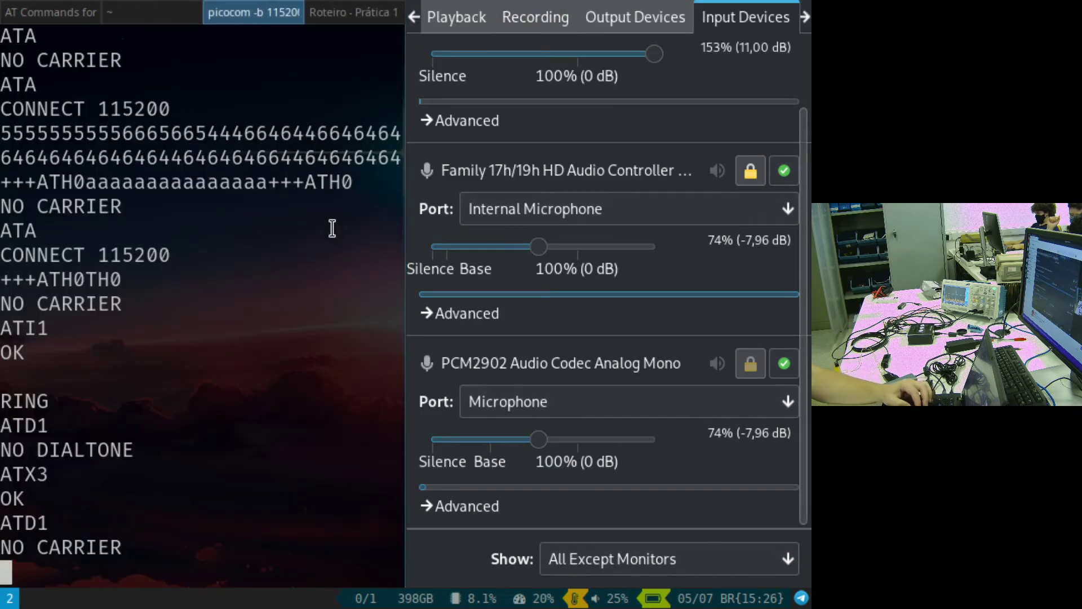
Step: Dial again with ATD1 in the picocom terminal while the input device levels are in view
type("ATD1")
key("Return")
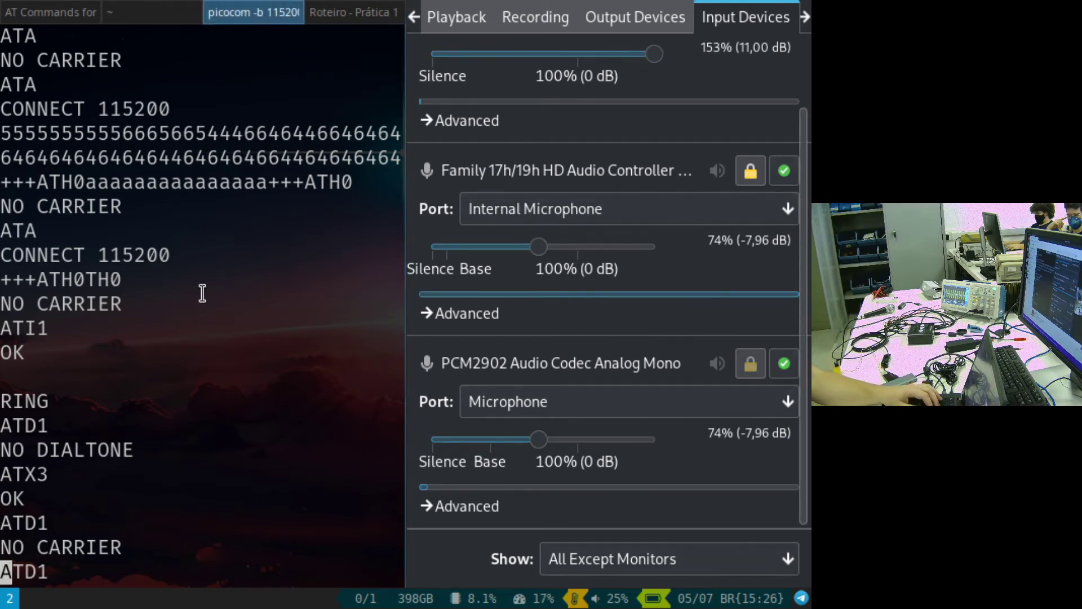
key("super+Right")
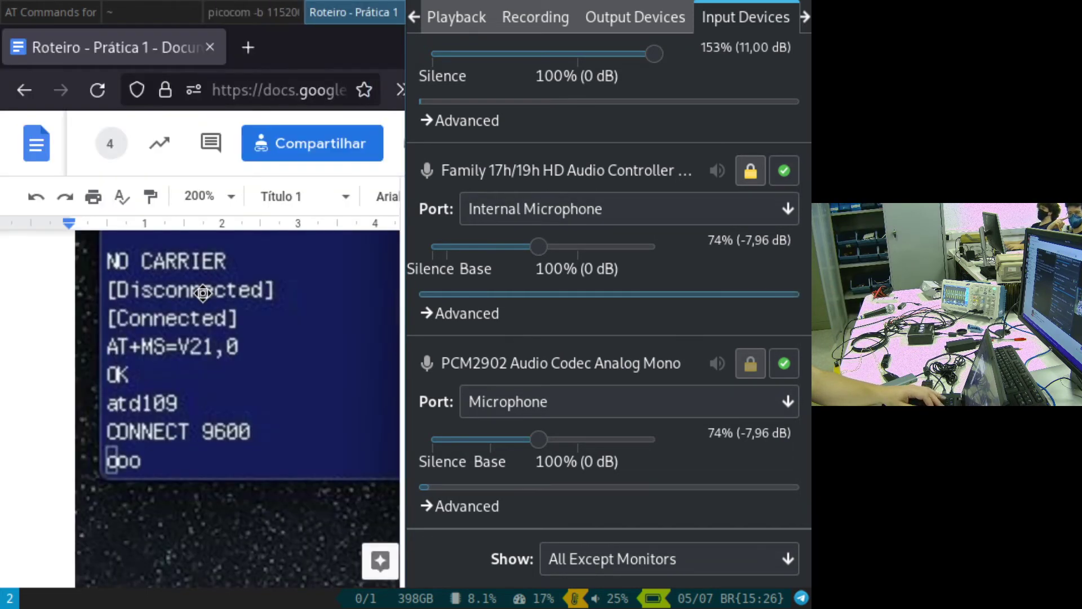
key("super+Left")
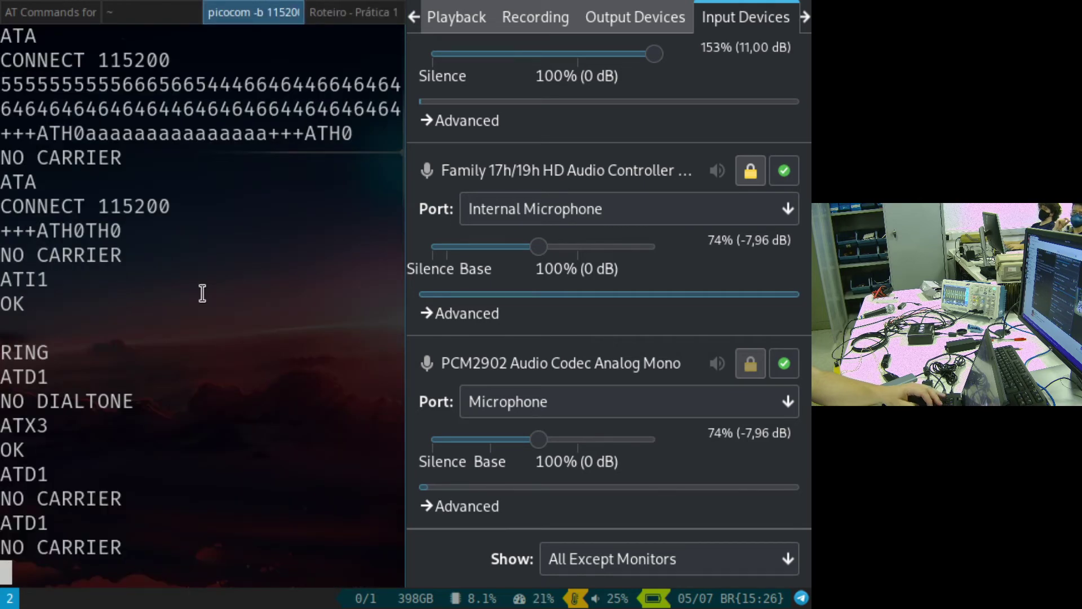
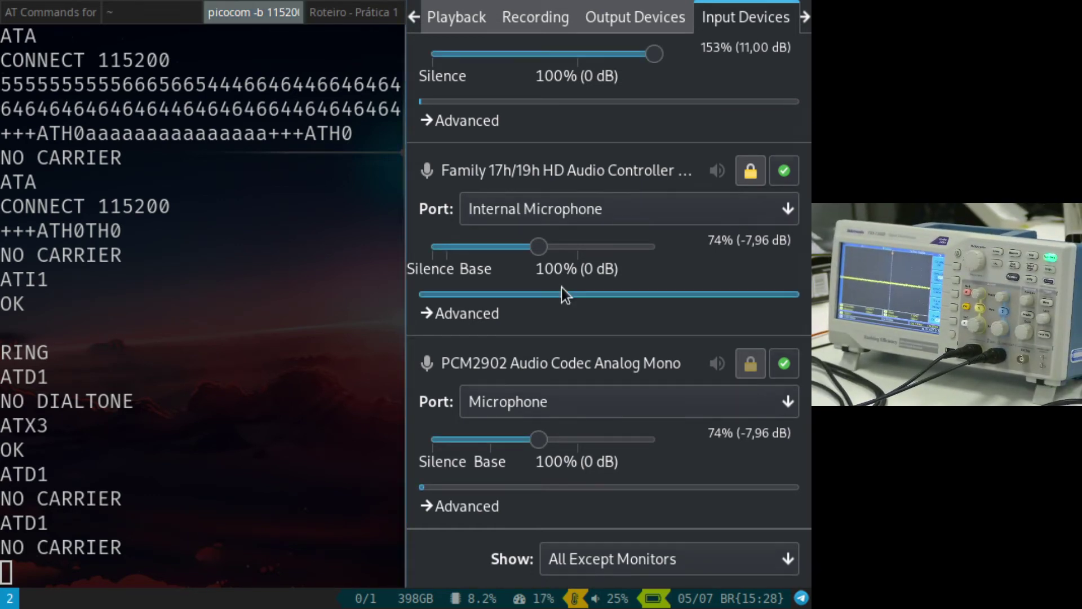
Step: Close Volume Control and repeat the ATD1 call in the picocom terminal
key("super+shift+q")
type("ATD1")
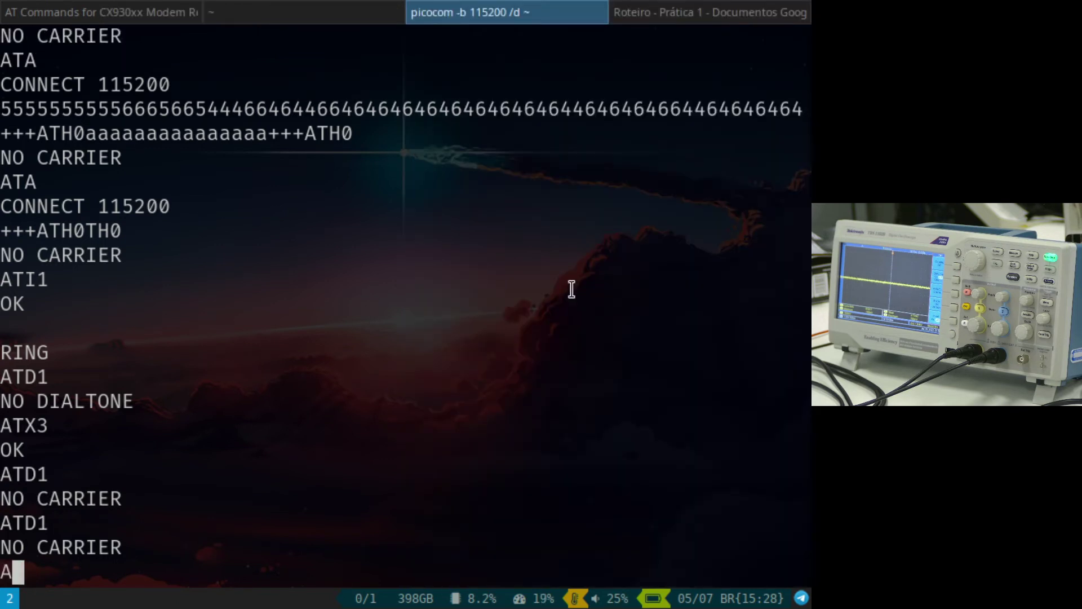
key("Return")
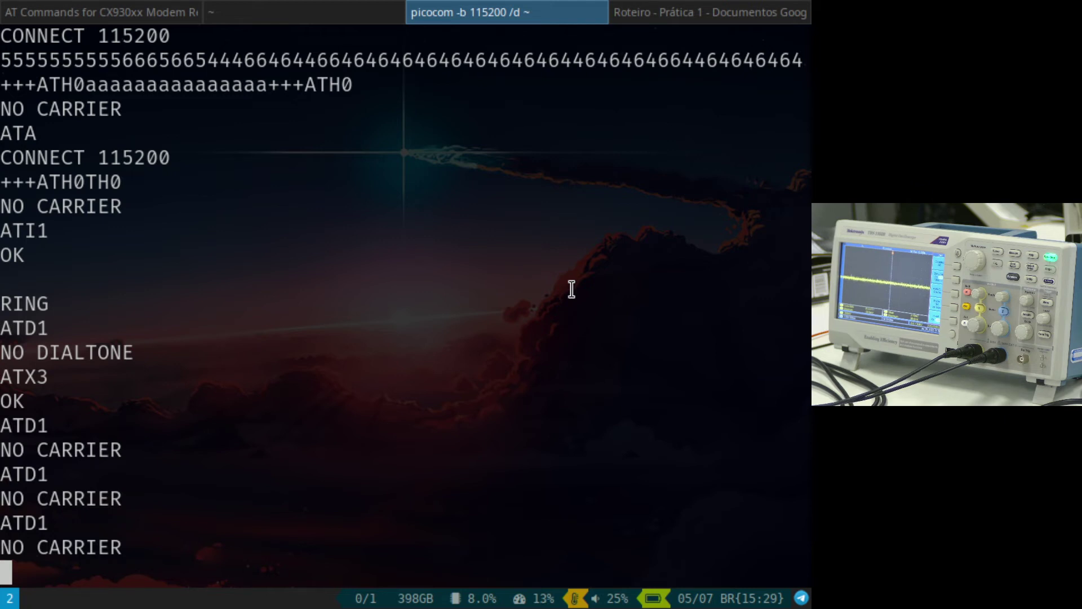
Step: Send the ATA answer command to the modem three times to generate the answering signal
type("ATA")
key("Return")
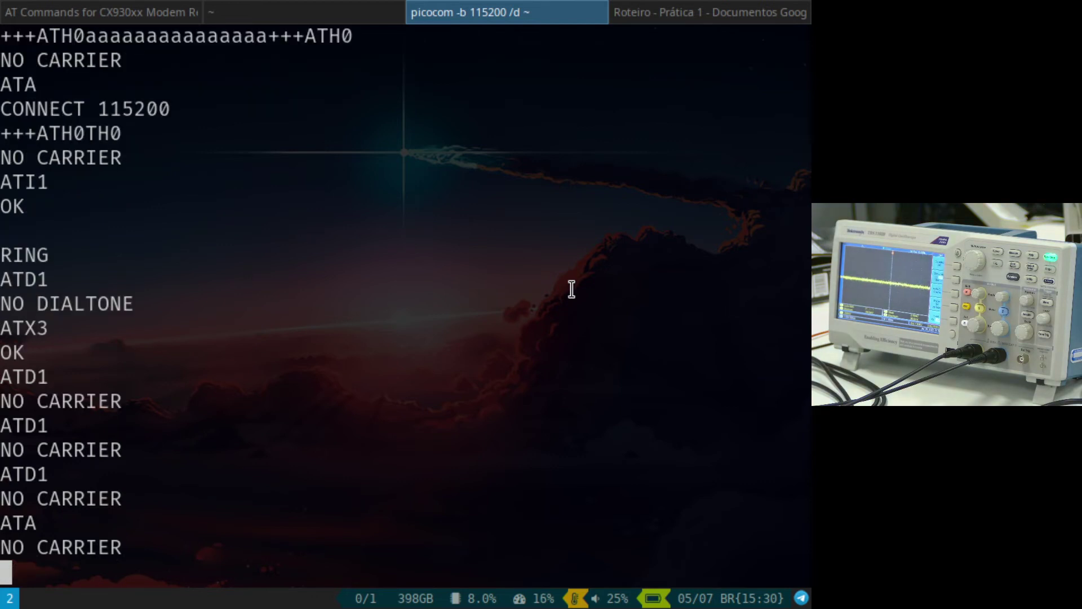
type("AT")
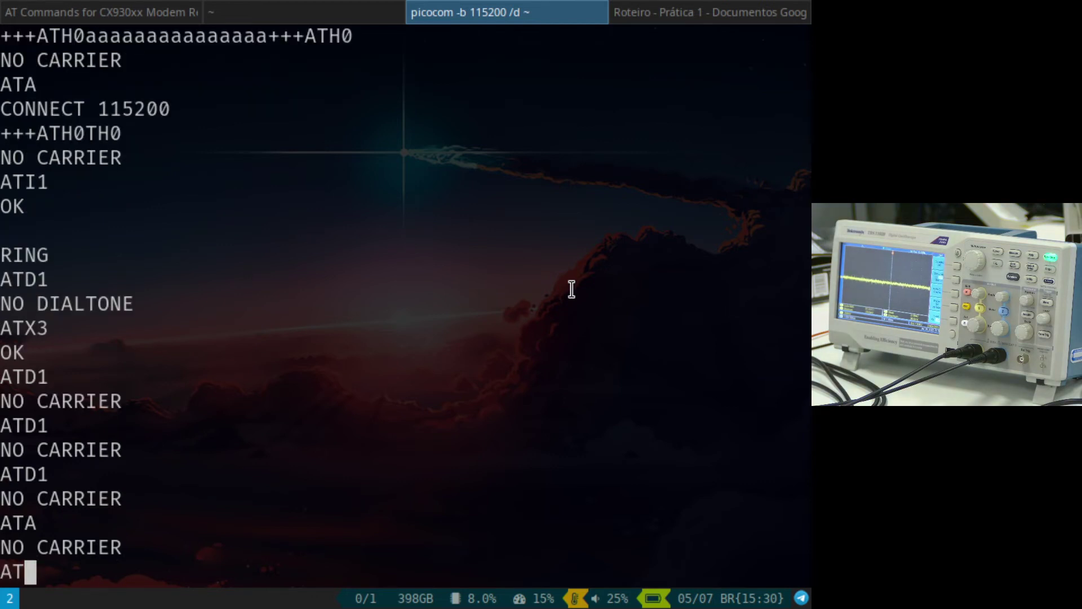
type("A")
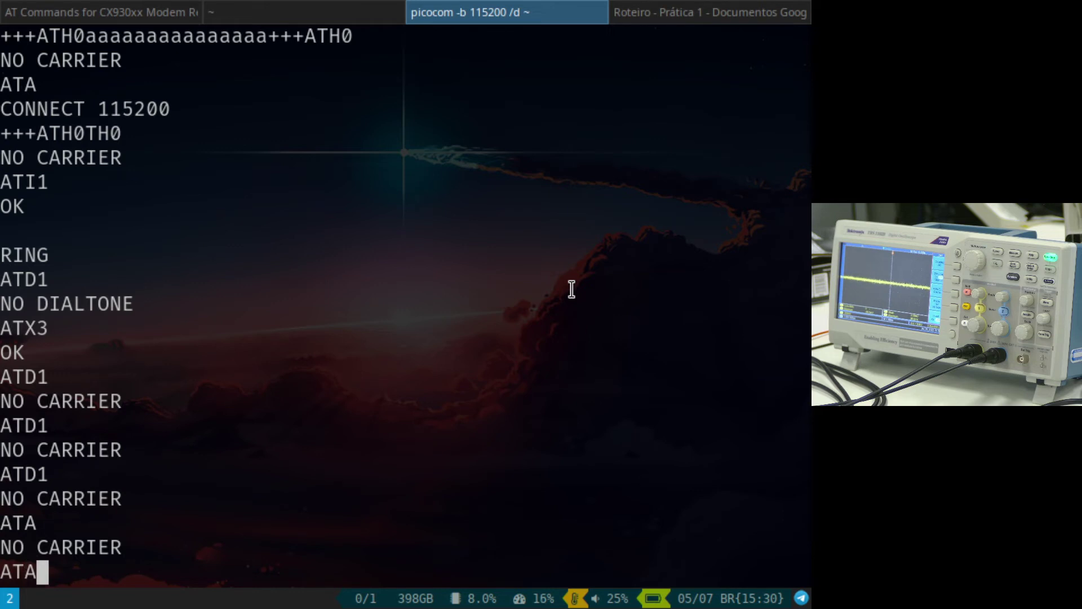
key("Return")
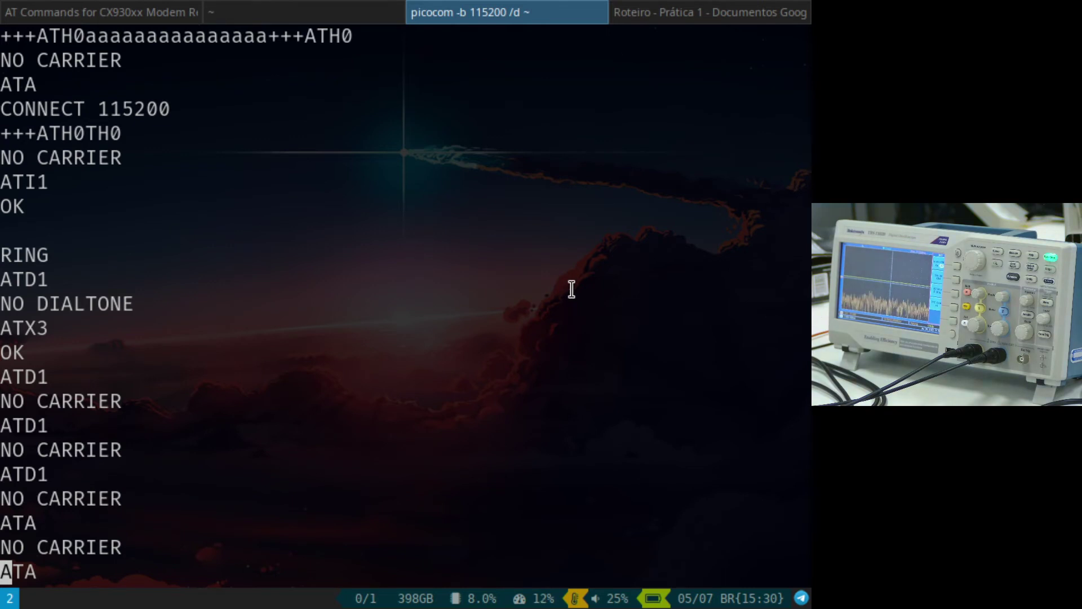
type("ATA")
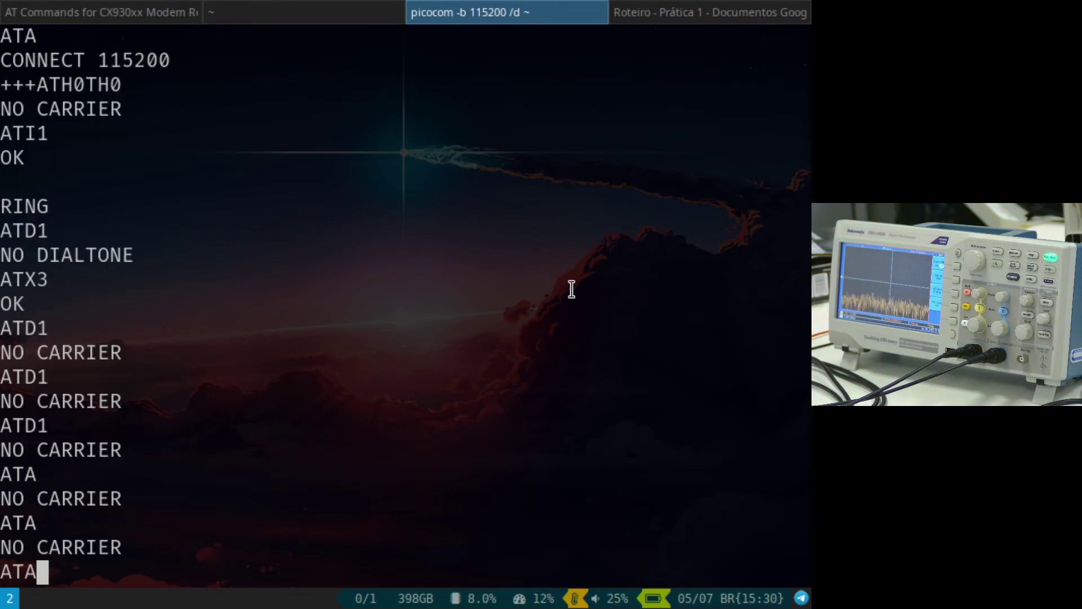
key("Return")
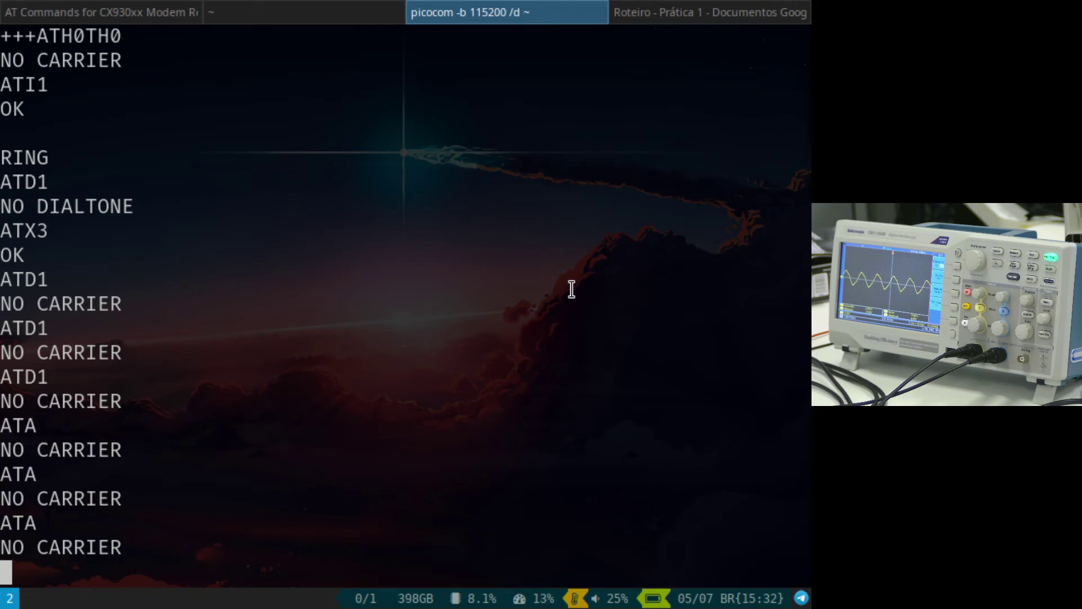
Step: Send the ATA answer command to the modem once more in the picocom terminal
type("ATA")
key("Return")
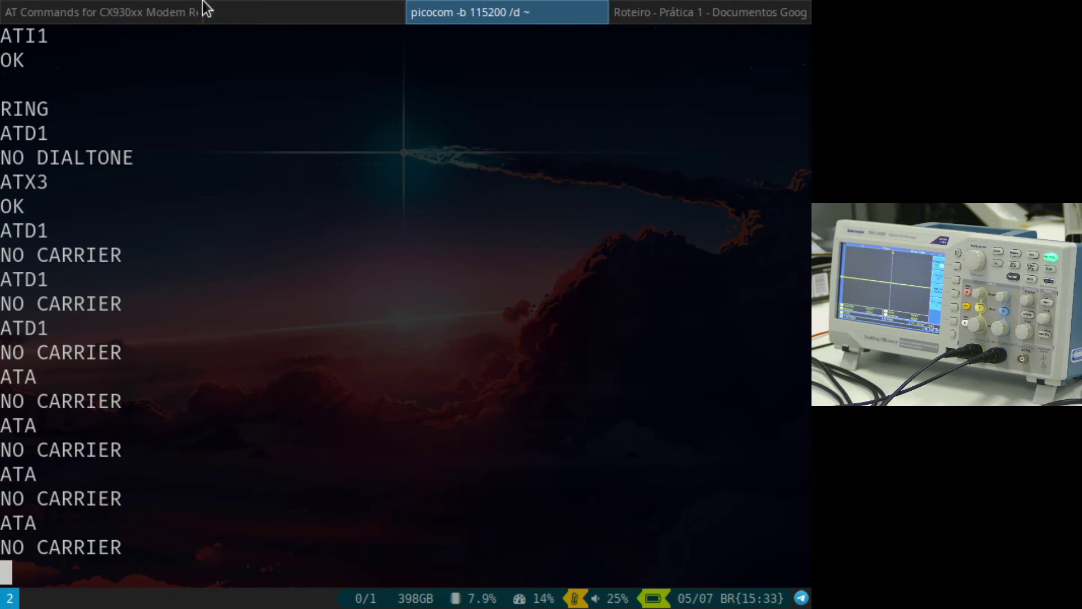
Step: Switch to the Roteiro - Prática 1 document and examine the transformer T1, R3, R4 and tape record/playback connections in the circuit diagram
key("super+Return")
left_click(147, 12)
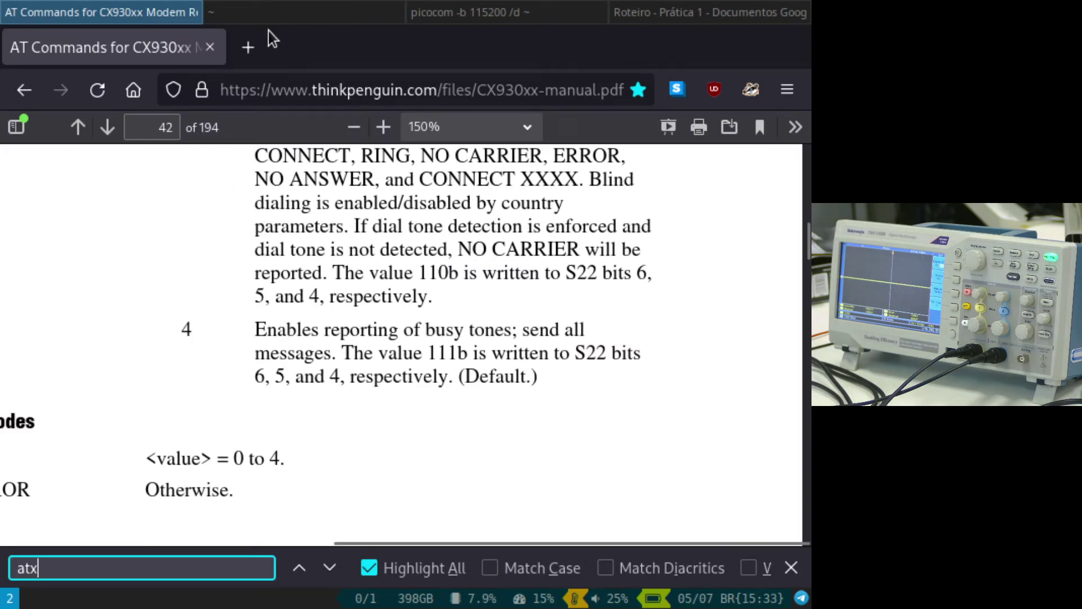
left_click(714, 7)
scroll(548, 442, "up", 5)
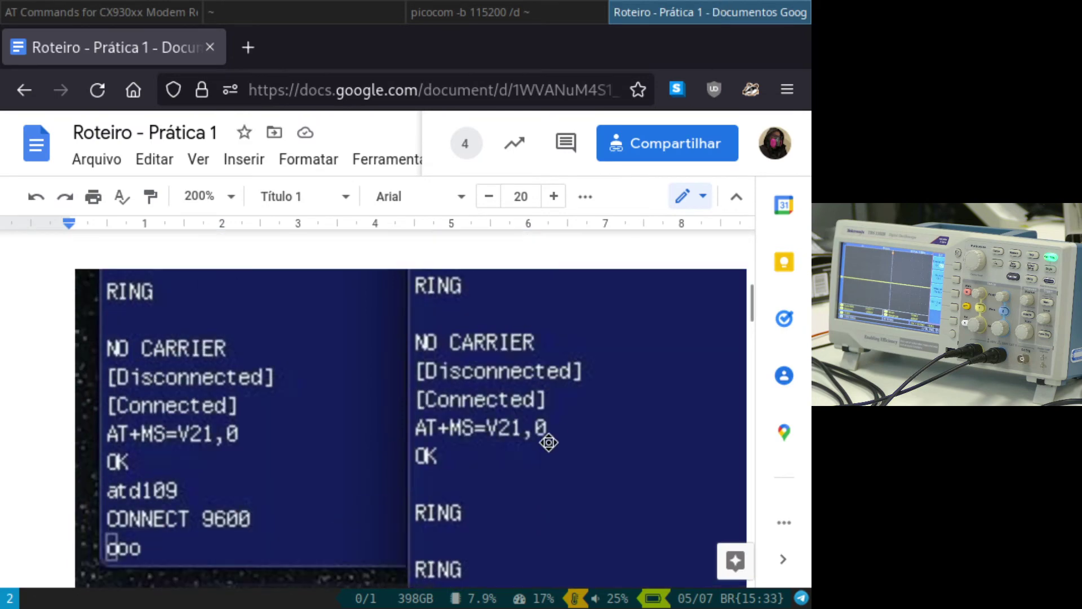
scroll(548, 442, "up", 10)
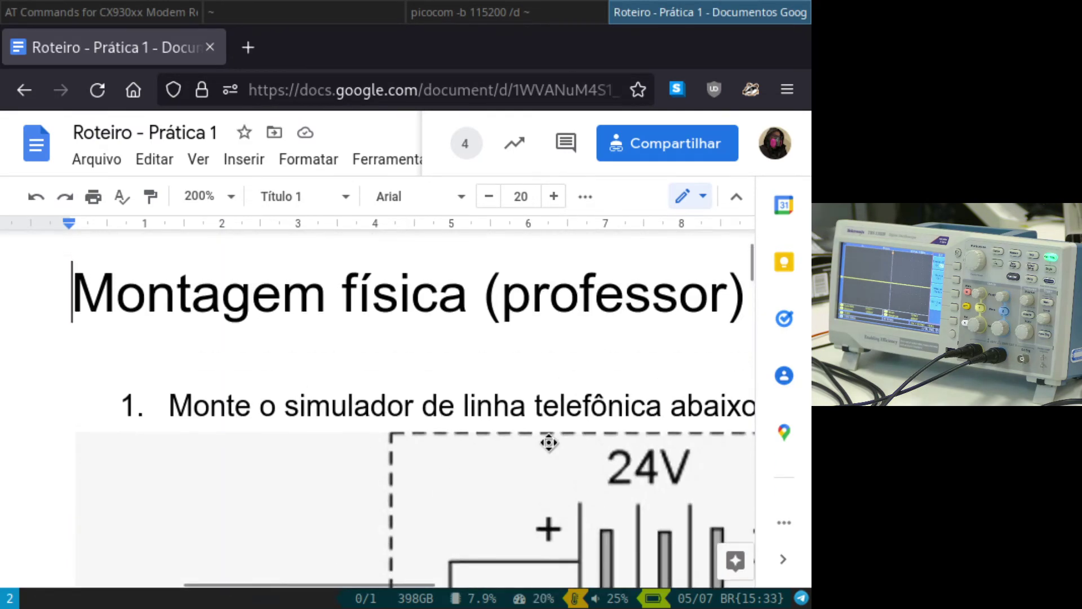
scroll(549, 442, "down", 15)
scroll(549, 442, "up", 2)
scroll(549, 442, "up", 2)
scroll(548, 442, "right", 7)
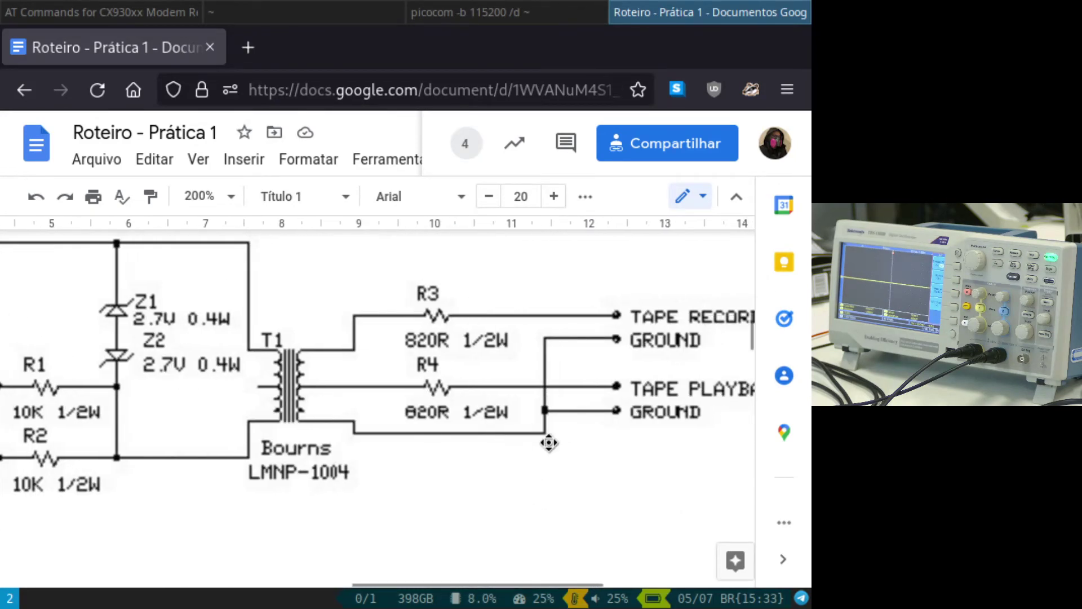
scroll(550, 442, "right", 5)
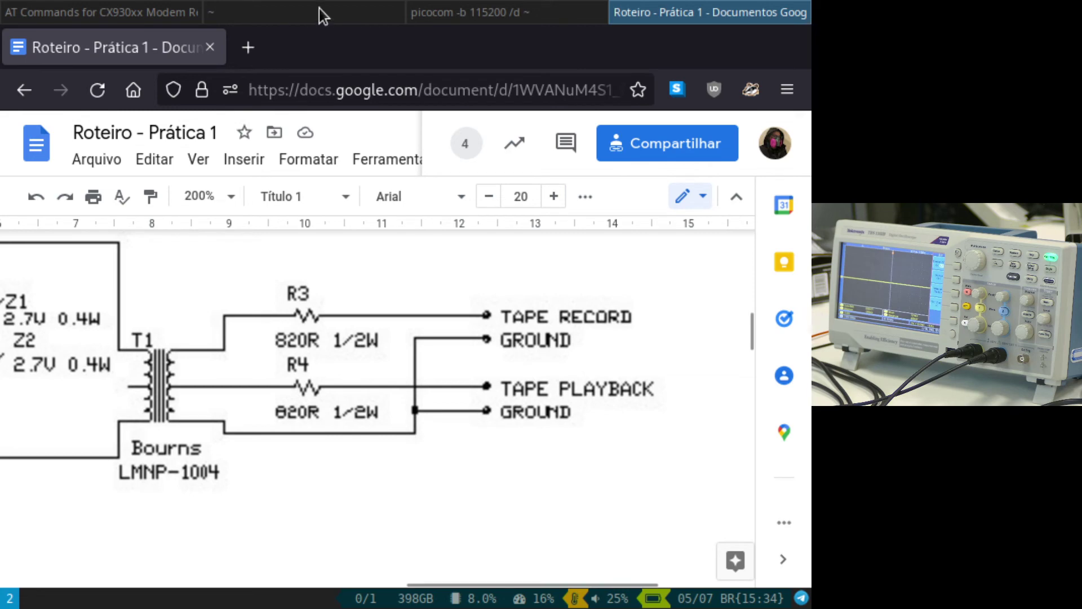
Step: Return to the picocom terminal and send the ATA answer command
left_click(214, 8)
left_click(149, 2)
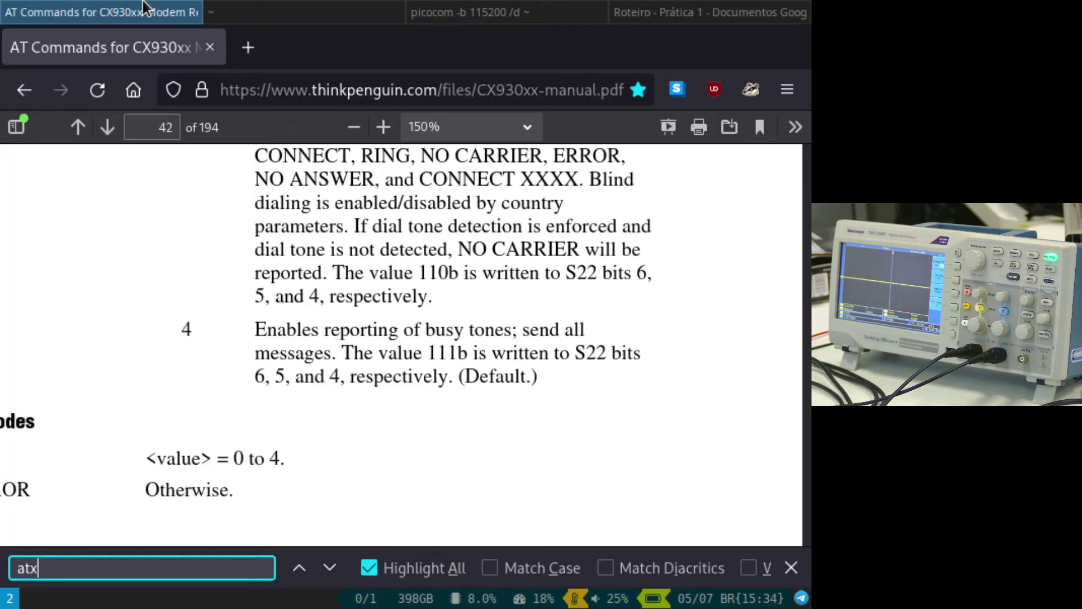
left_click(466, 15)
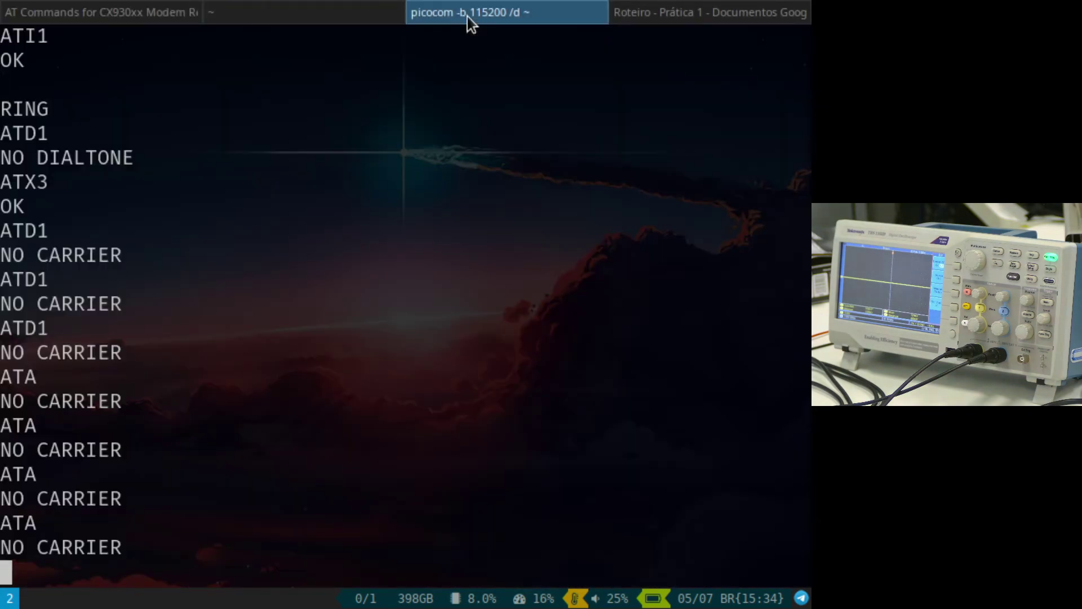
type("ATA")
key("Return")
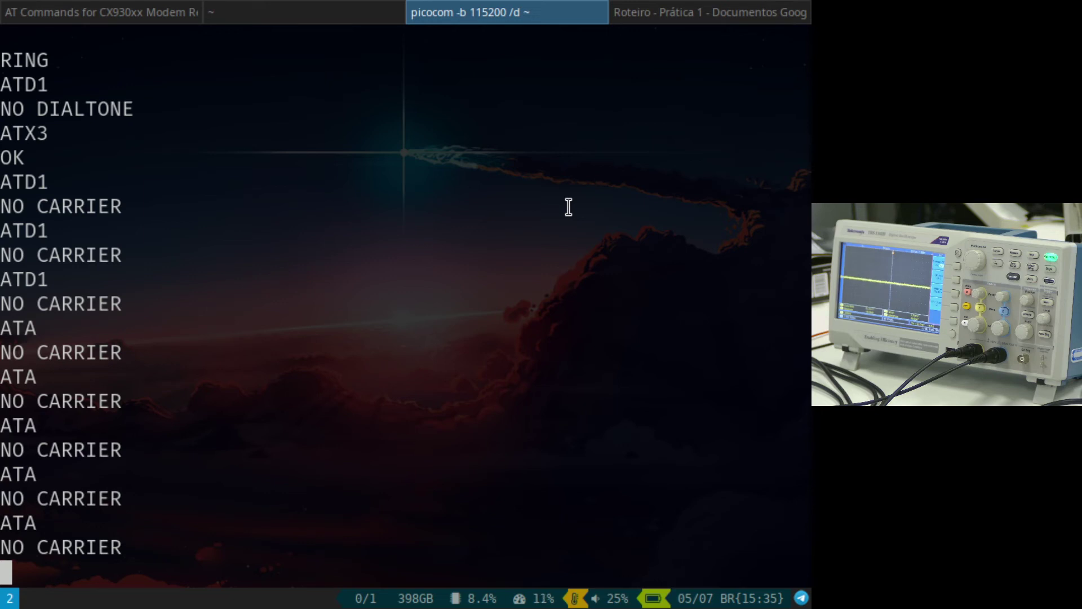
Step: Repeat the ATA answer command in picocom, correcting the mistyped ARA
type("A")
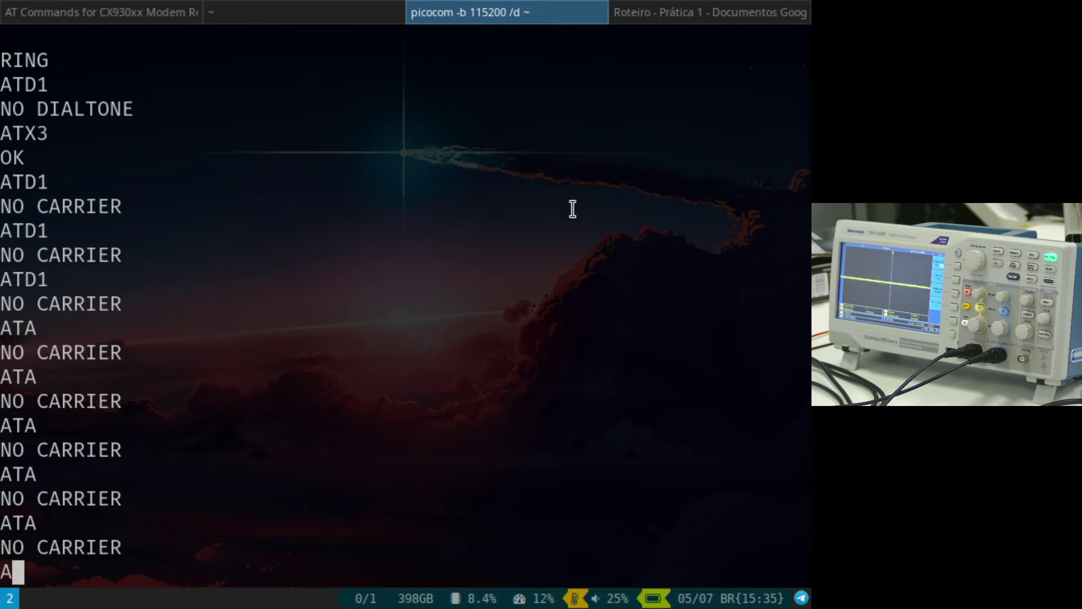
type("RA")
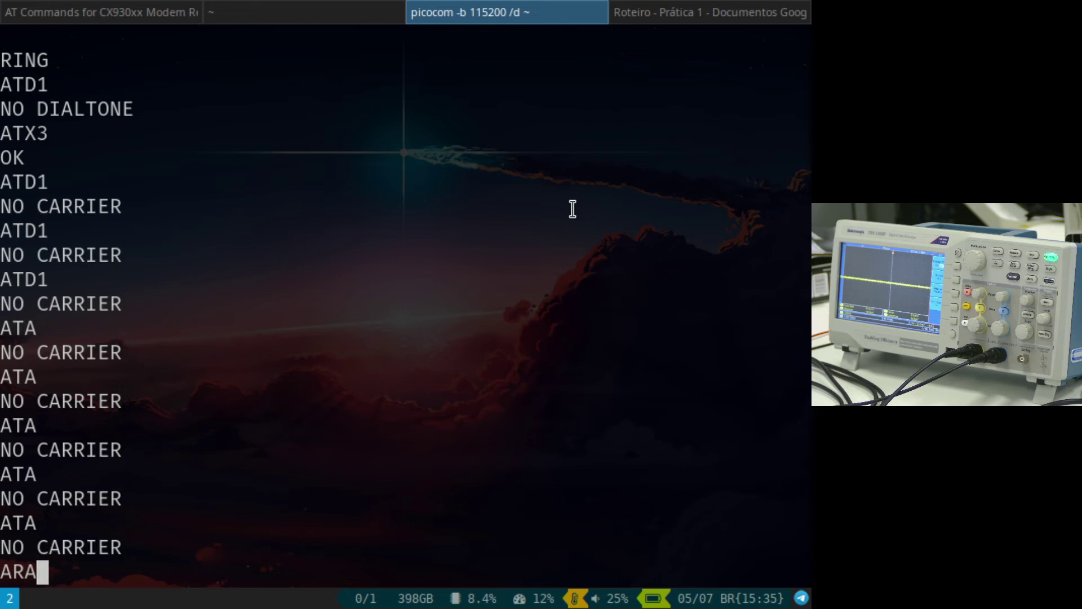
key("Return")
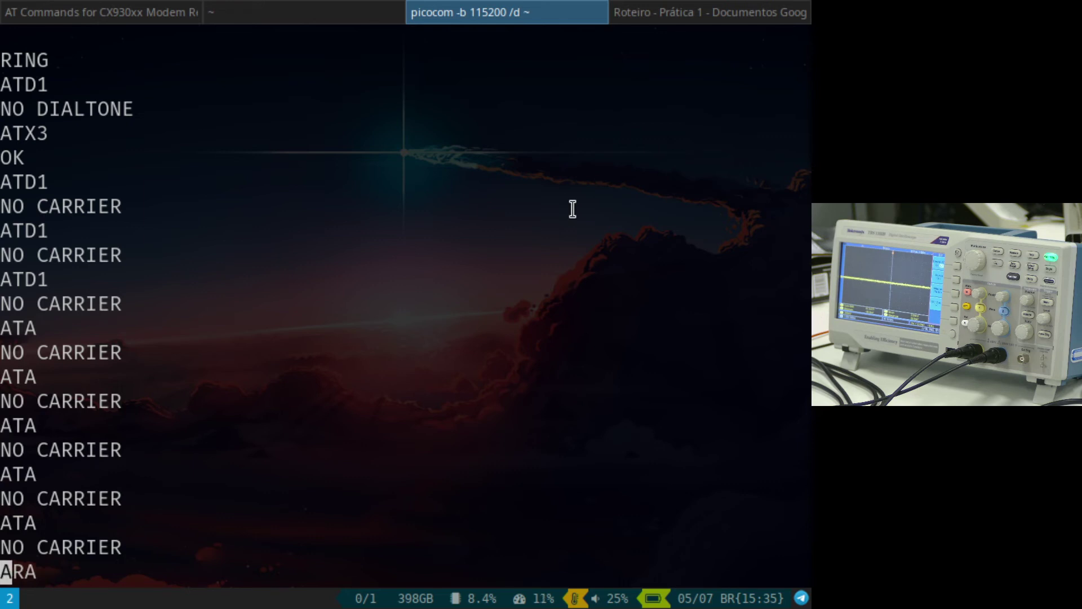
type("ATA")
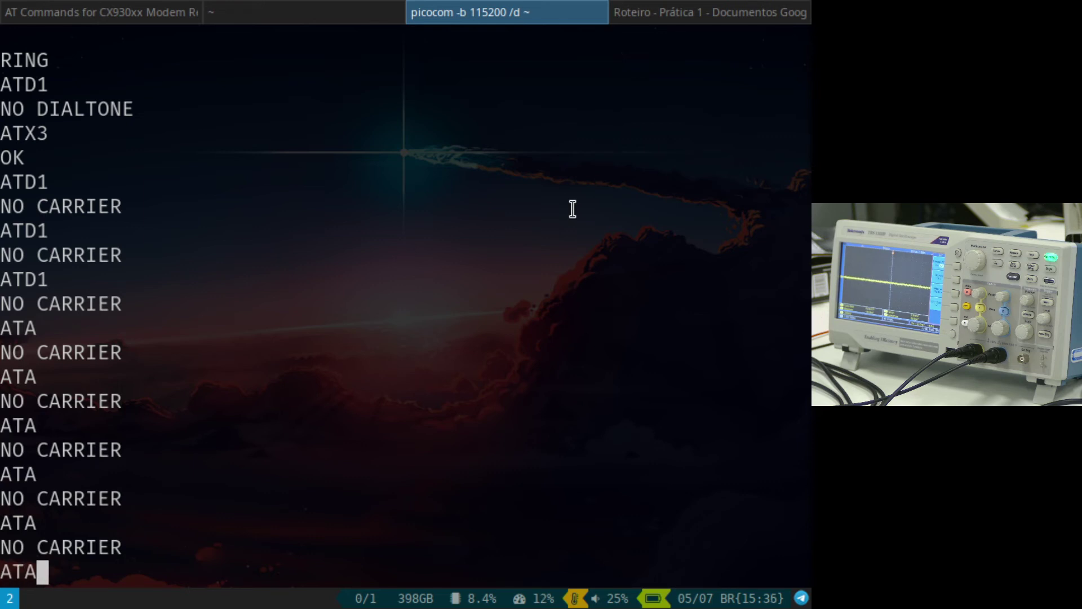
key("Return")
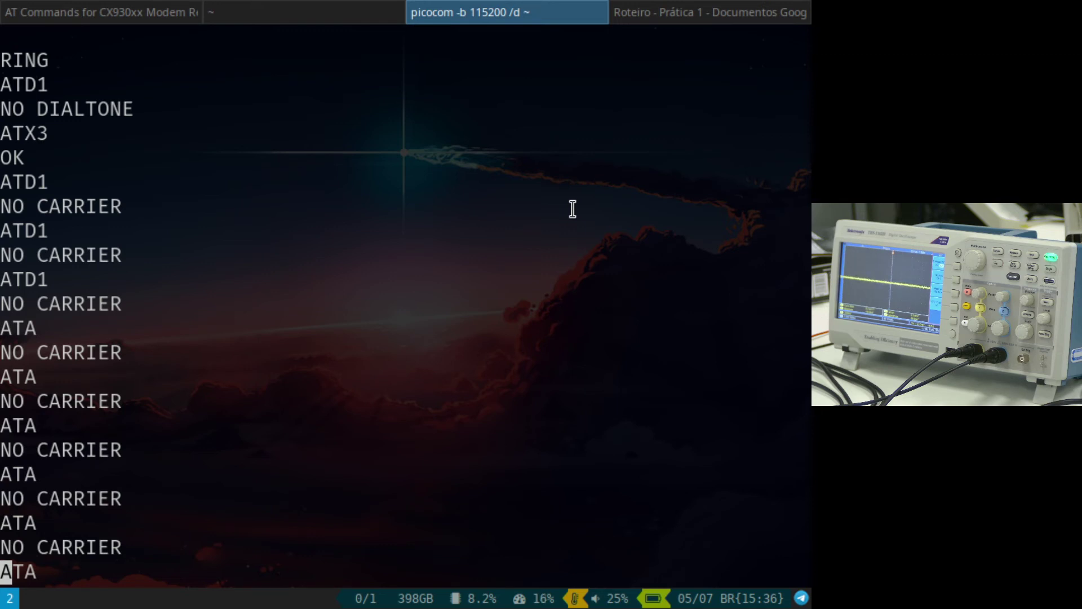
Step: Open Volume Control, make the last-listed PCM2902 Audio Codec Analog Stereo output the fallback device and set its volume to 100%
key("super+d")
type("pav")
key("Return")
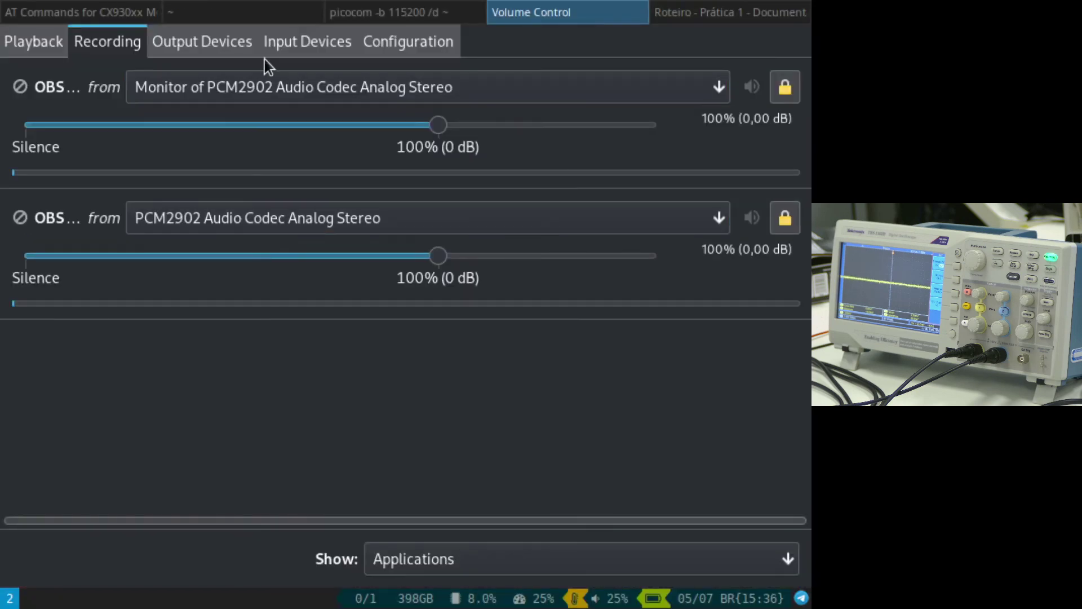
left_click(212, 54)
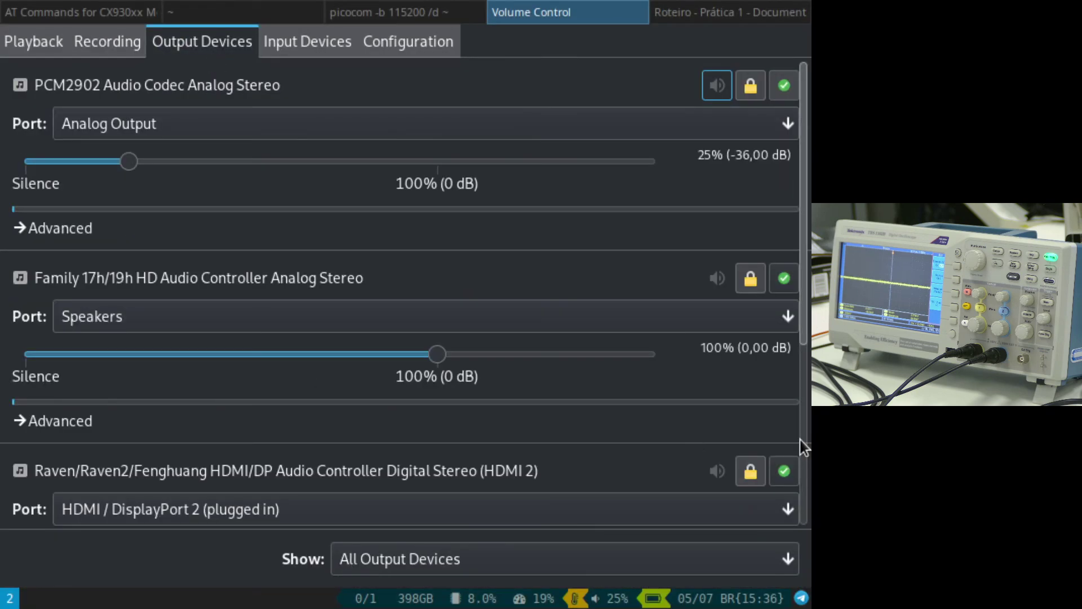
left_click_drag(801, 350, 797, 430)
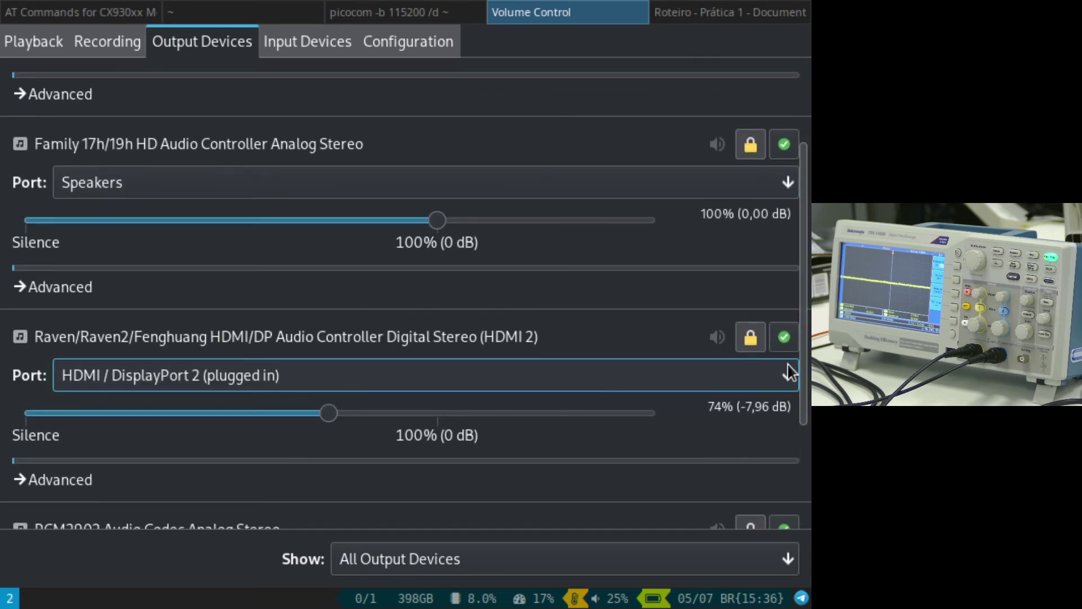
left_click_drag(801, 377, 795, 544)
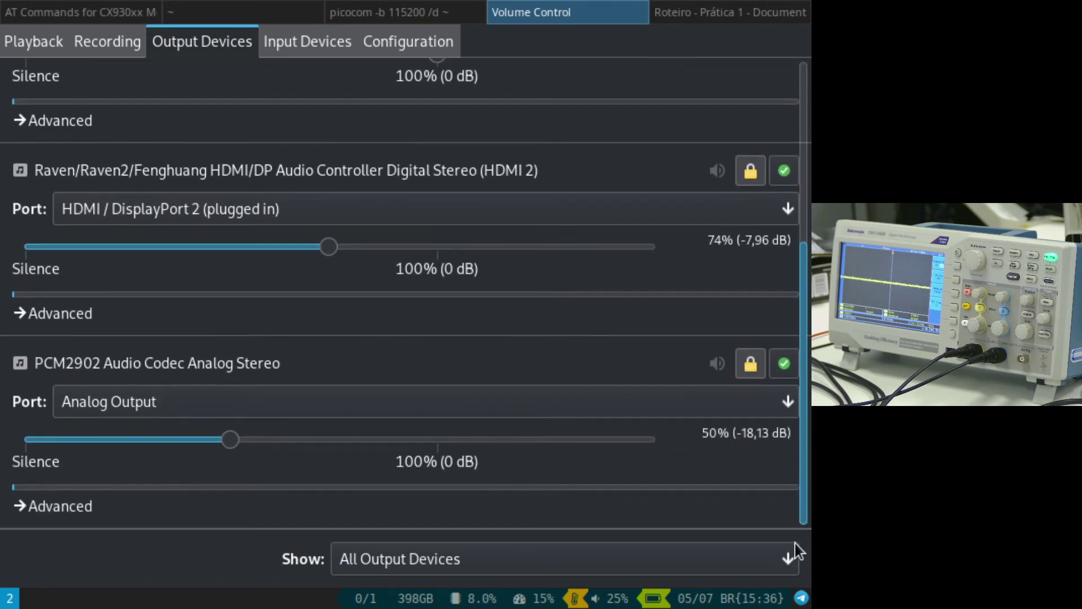
left_click(796, 363)
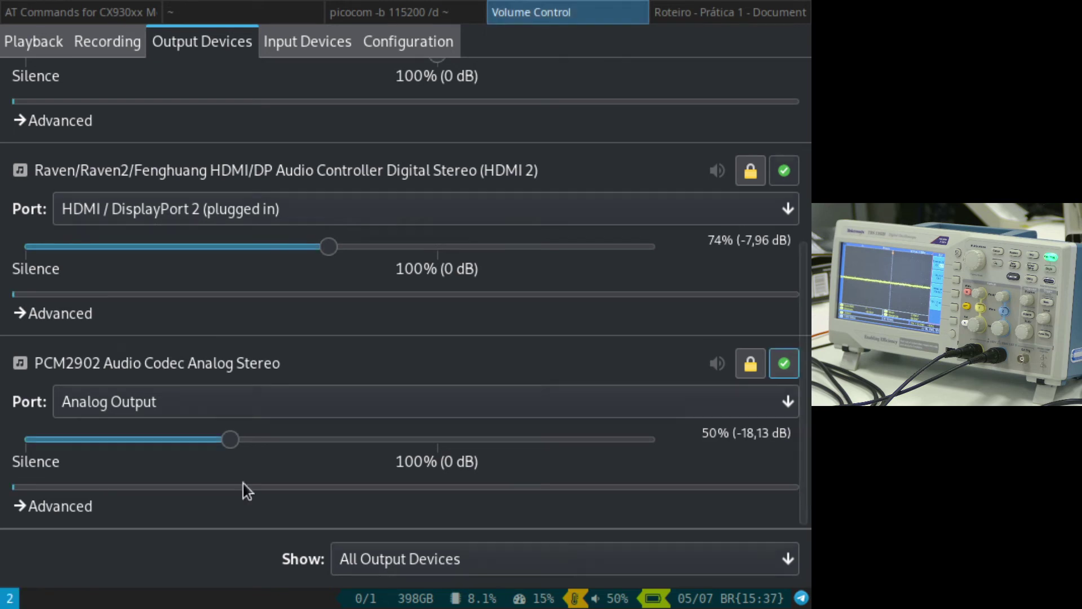
left_click_drag(229, 439, 435, 438)
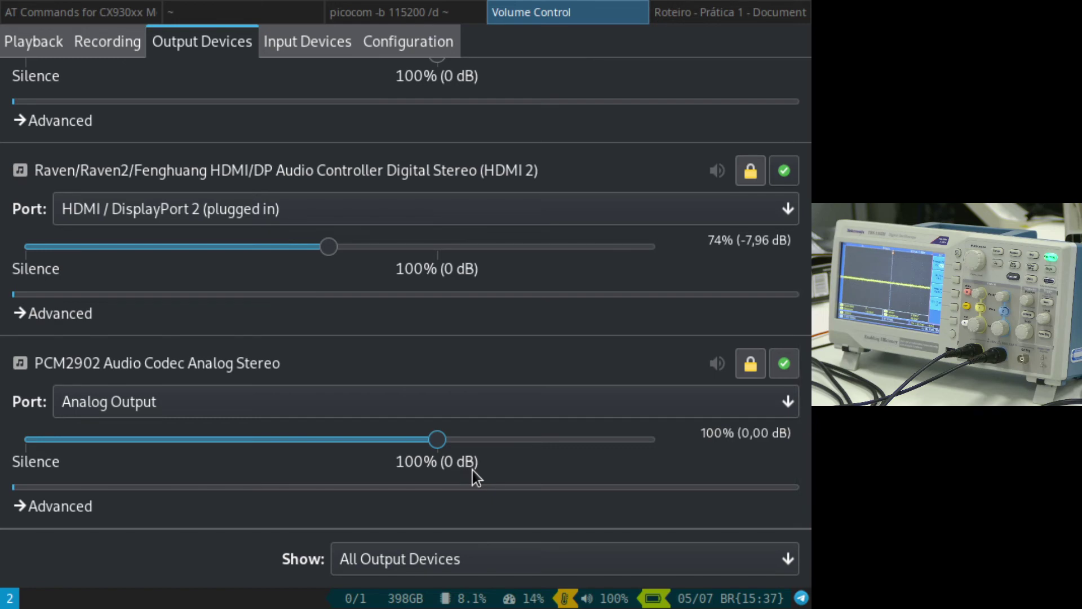
Step: Switch to the shell terminal and change directory to ensino/telecom/labs/telecom-p1
key("super+Left")
key("super+Right")
key("super+Left")
key("super+Right")
key("super+Left")
key("super+Left")
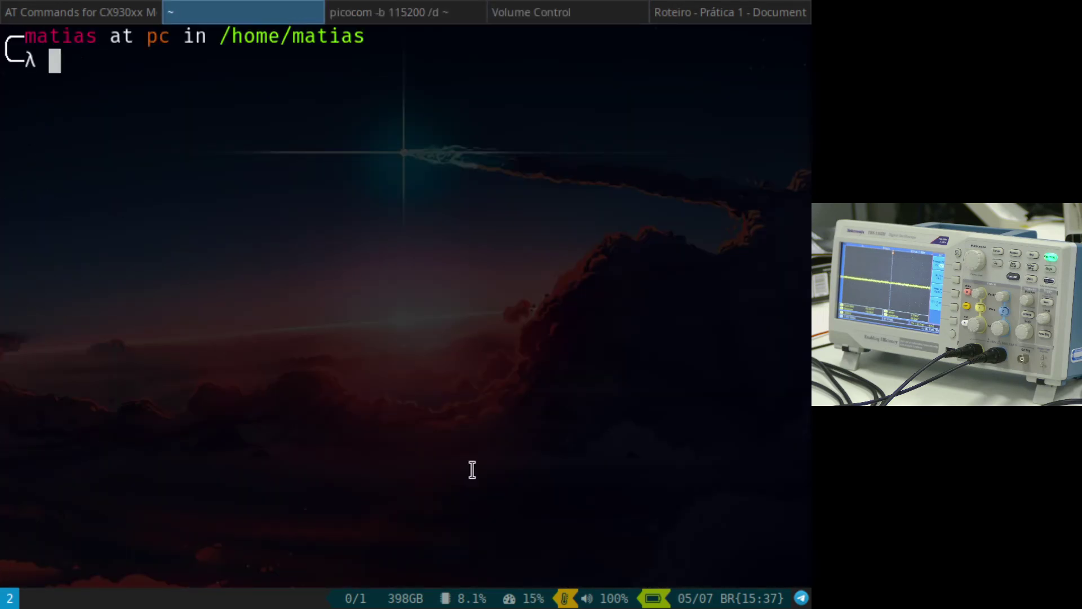
type("cd ensino/tel")
key("ctrl+Right")
key("Right")
key("Return")
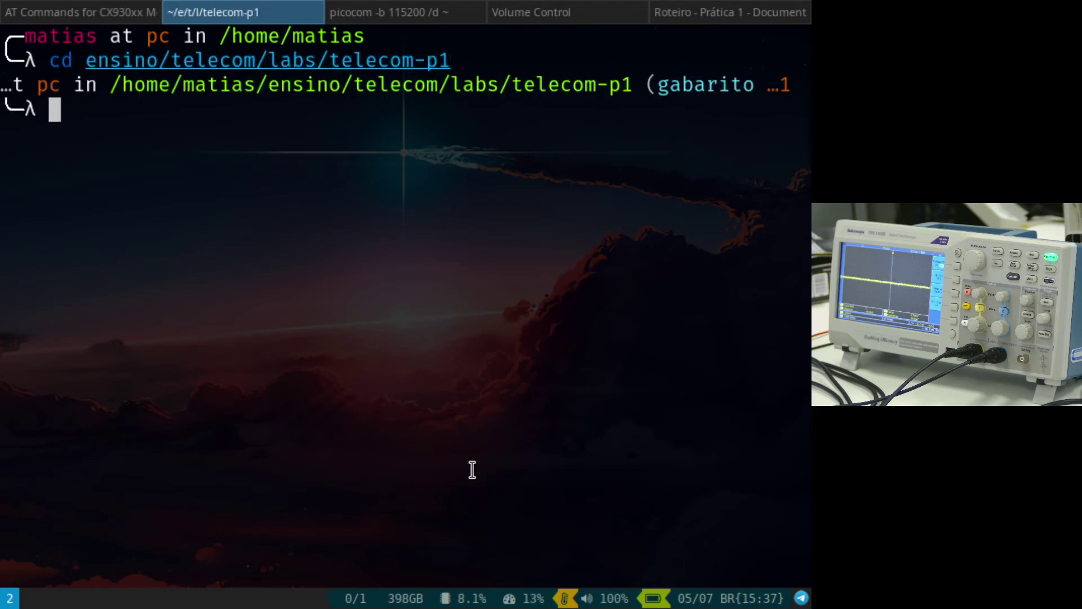
Step: Enter the command python main.py call in the shell without running it
type("python main")
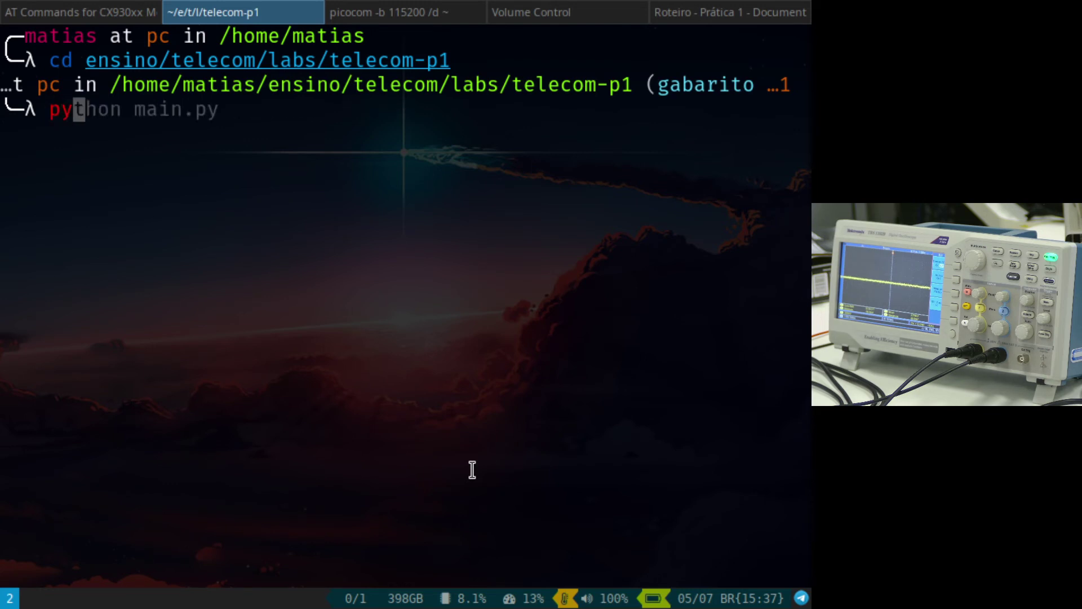
key("Tab")
key("Tab")
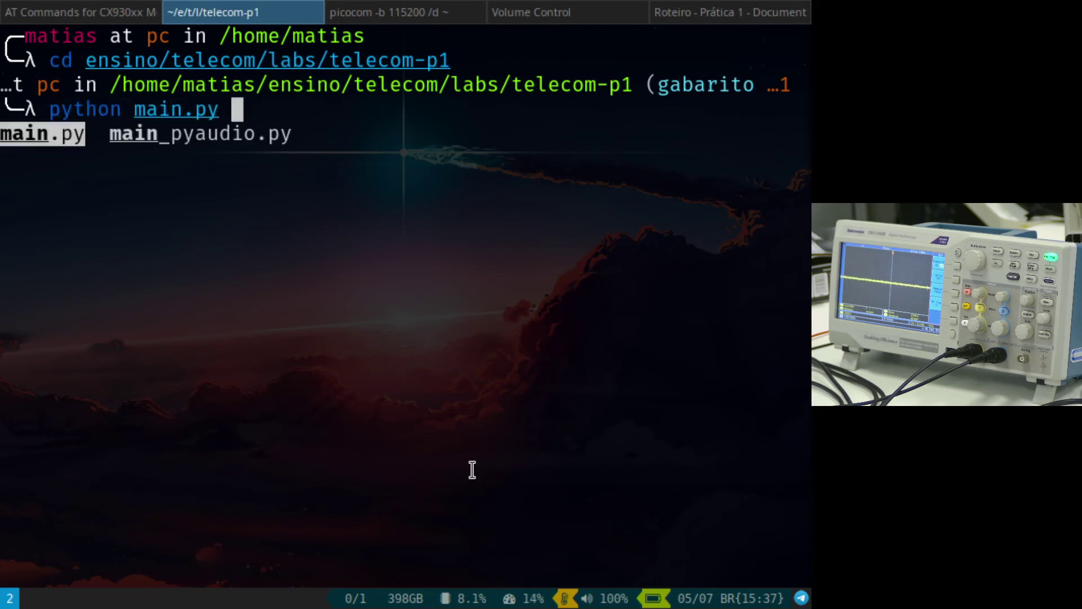
type("c")
key("Right")
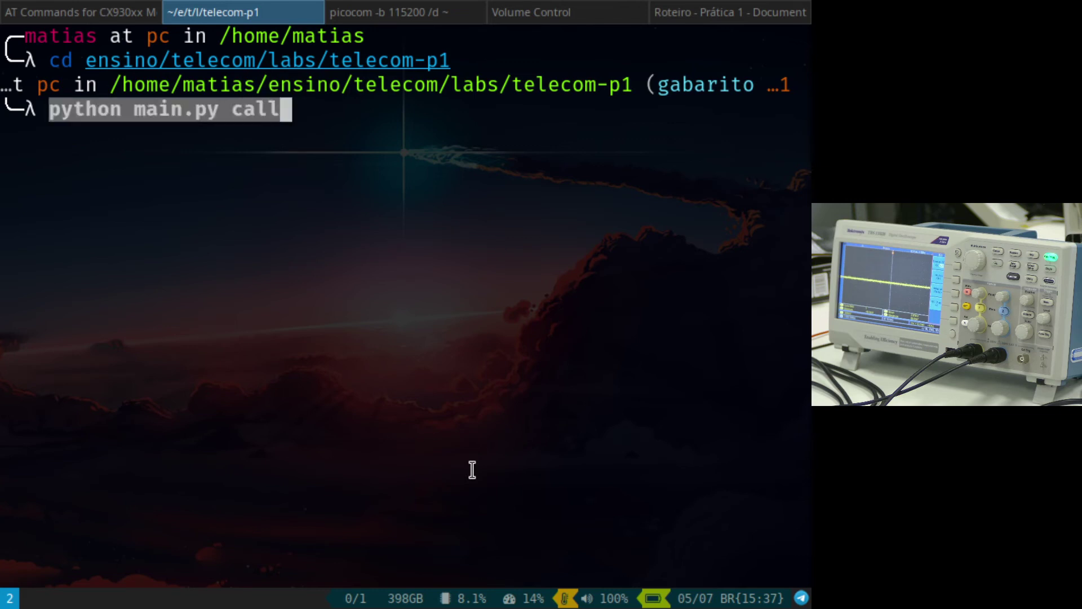
Step: Query the modem with ATI in the picocom terminal and enter the ATA answer command without sending it
key("super+Right")
type("AAT")
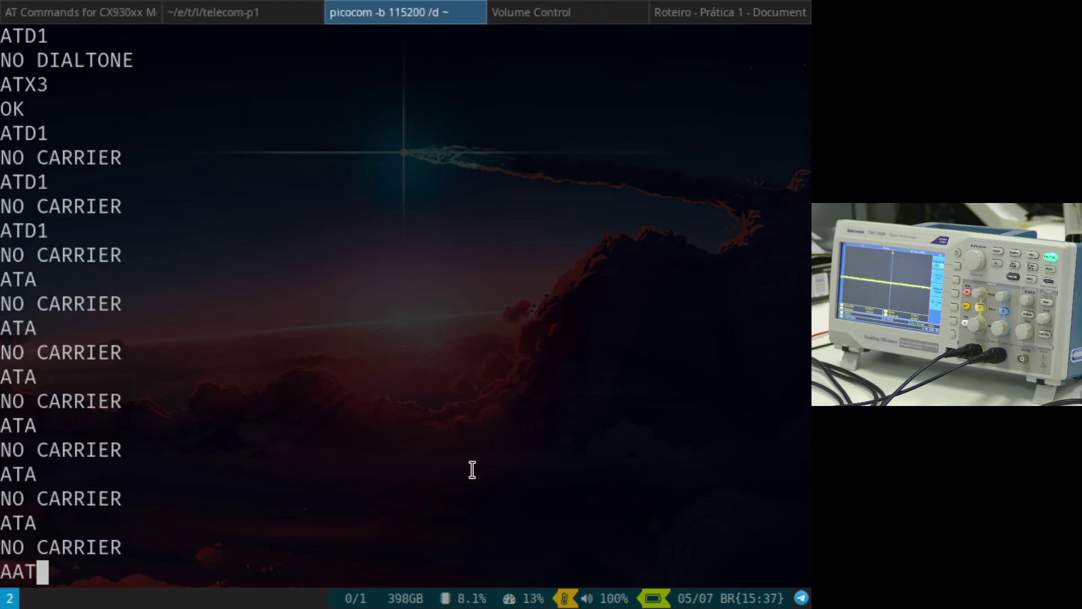
type("ATA")
key("BackSpace")
type("ATI")
key("Return")
type("ATI")
key("Return")
type("ATA")
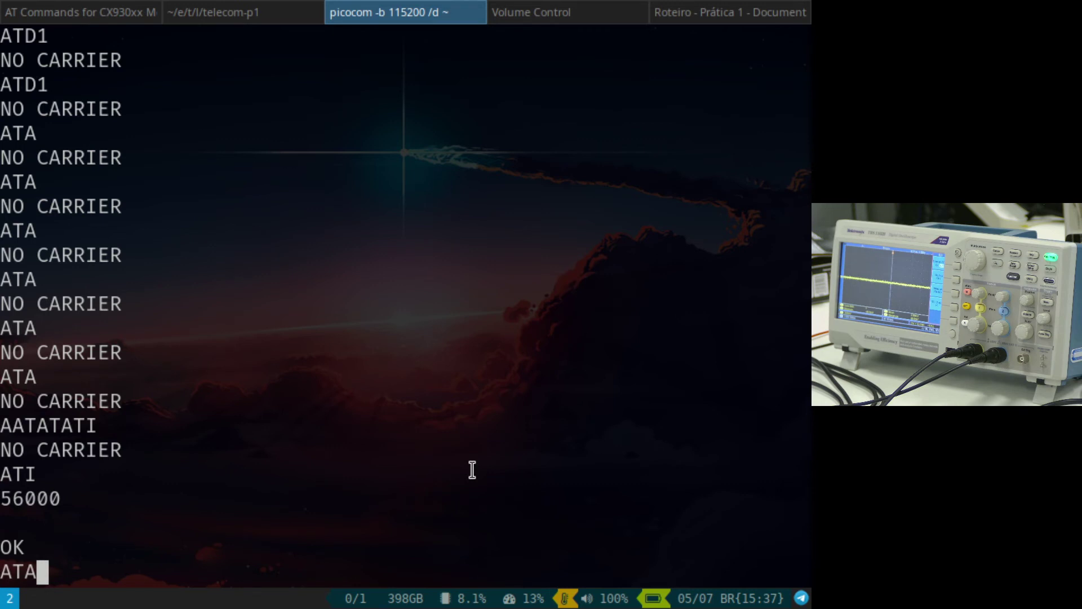
Step: Send the pending ATA command in picocom and run python main.py call in the telecom-p1 terminal
key("super+Left")
key("super+Right")
key("super+Left")
key("Return")
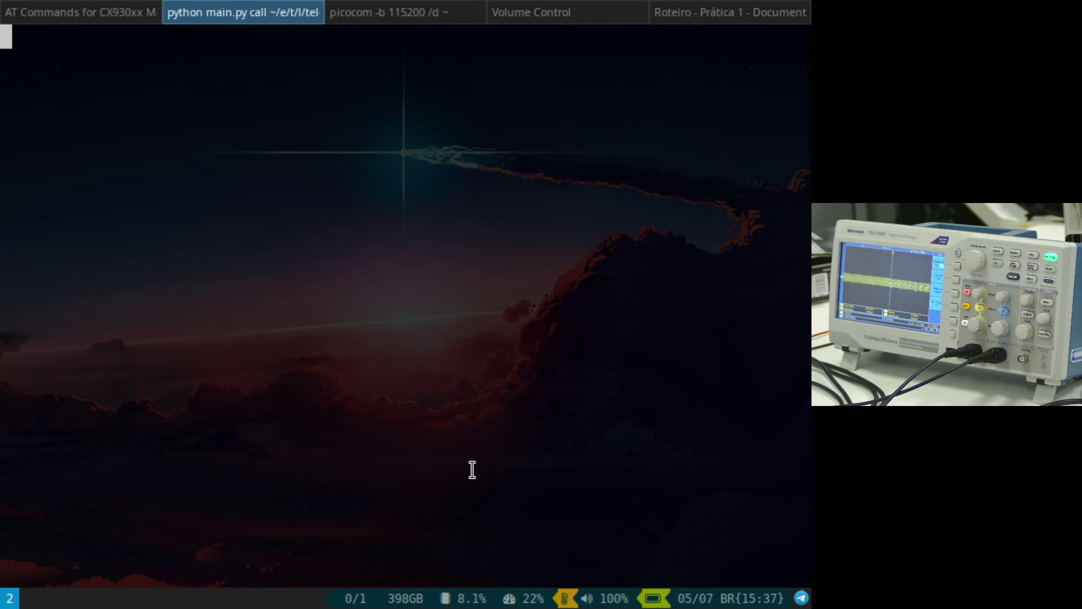
key("ctrl+Right")
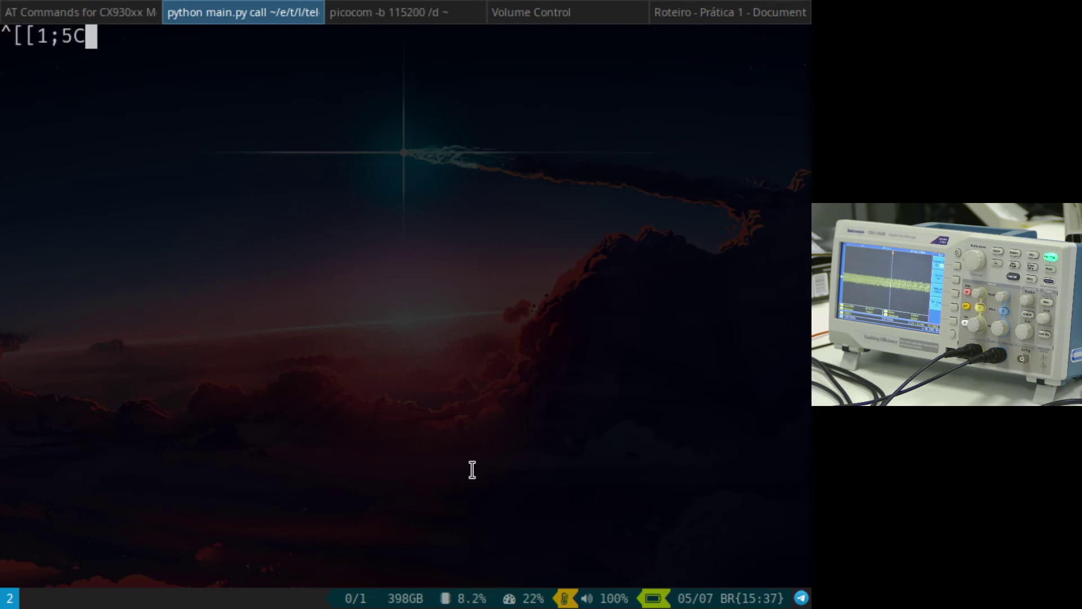
key("BackSpace")
key("BackSpace")
key("BackSpace")
key("ctrl+Right")
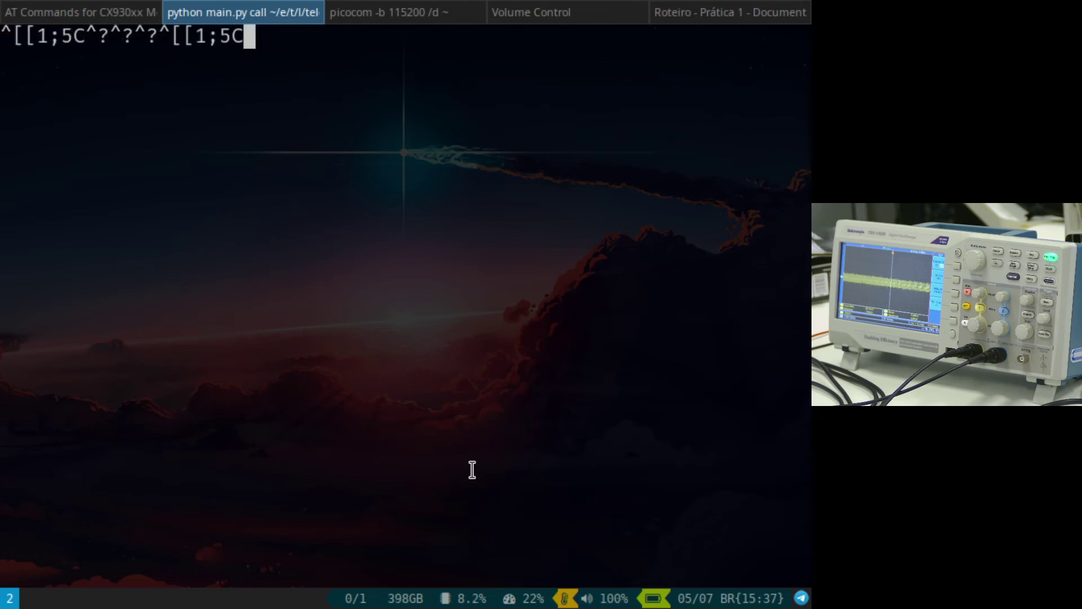
key("super+Right")
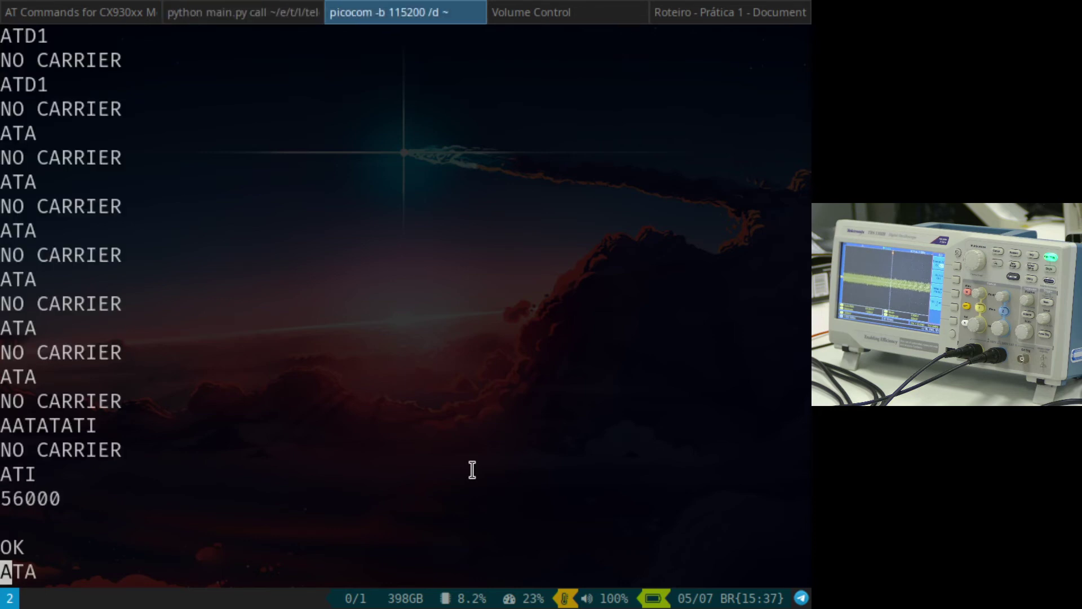
key("super+Left")
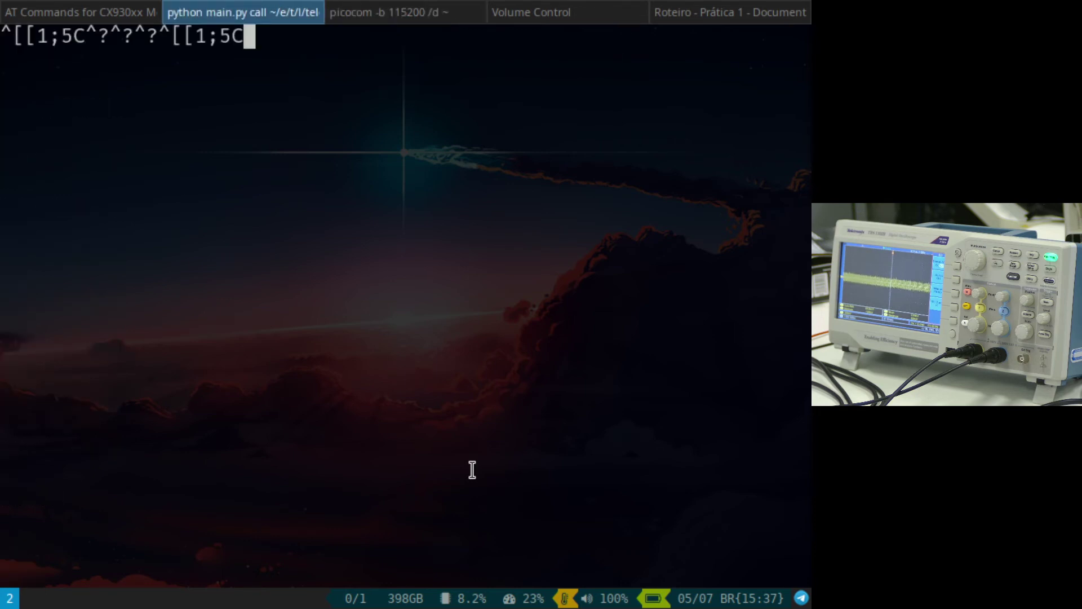
key("super+Right")
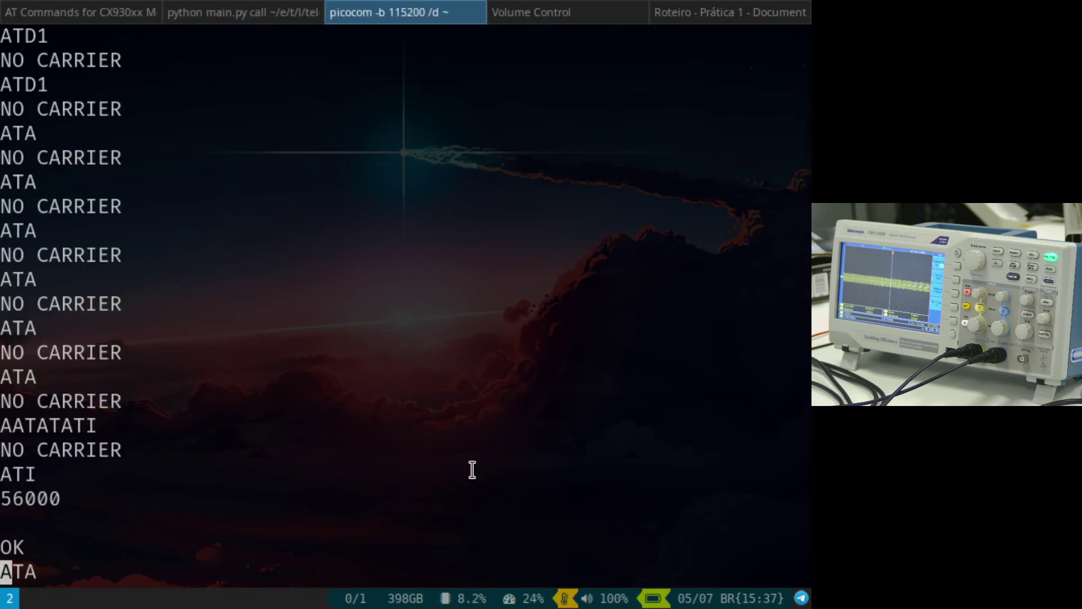